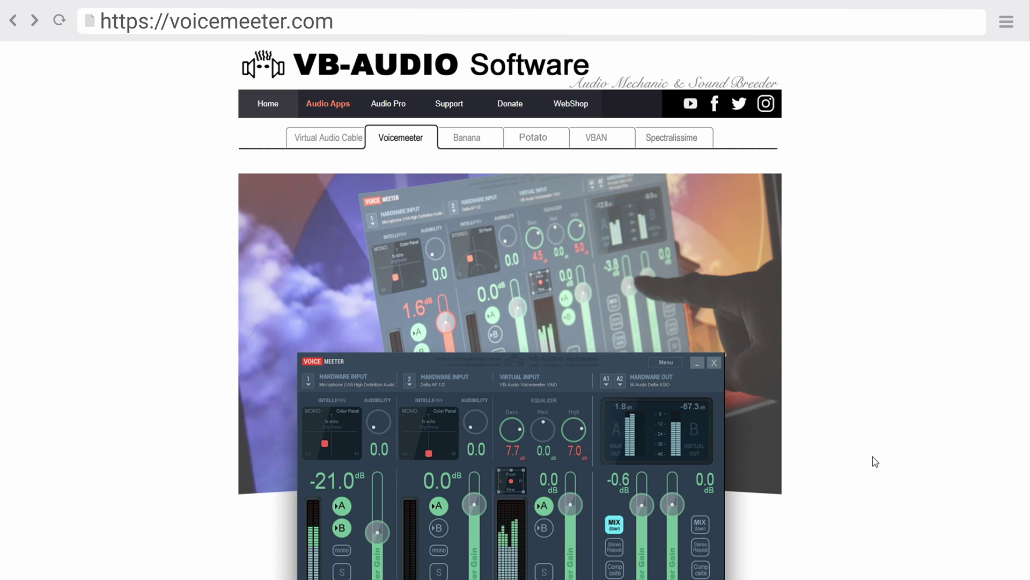
# Buy the Voicemeeter licence for $12.50 with PayPal in the VB-Audio web shop and install it
pyautogui.scroll(-10, 218, 424)
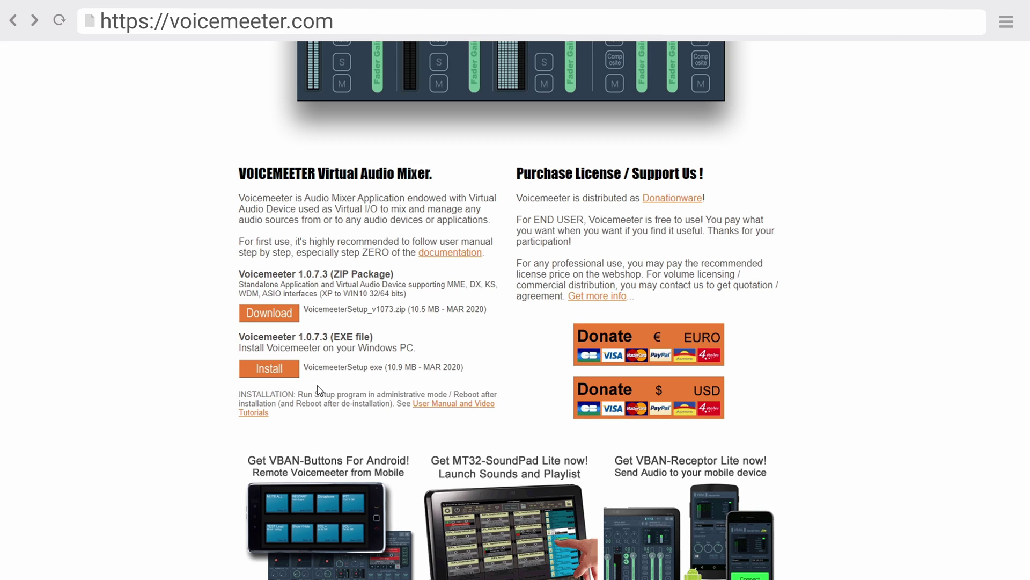
pyautogui.click(677, 351)
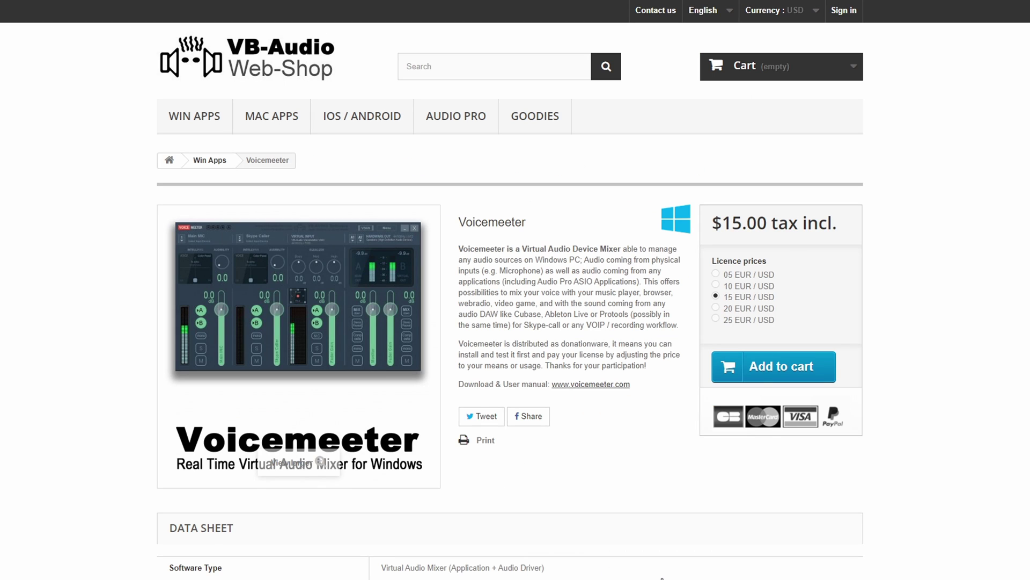
pyautogui.click(762, 382)
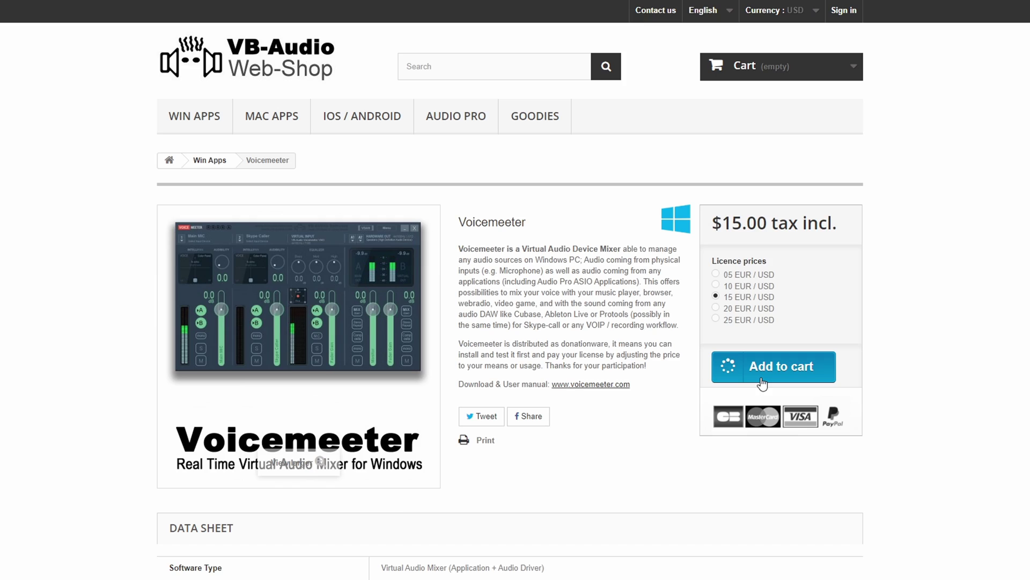
pyautogui.click(731, 194)
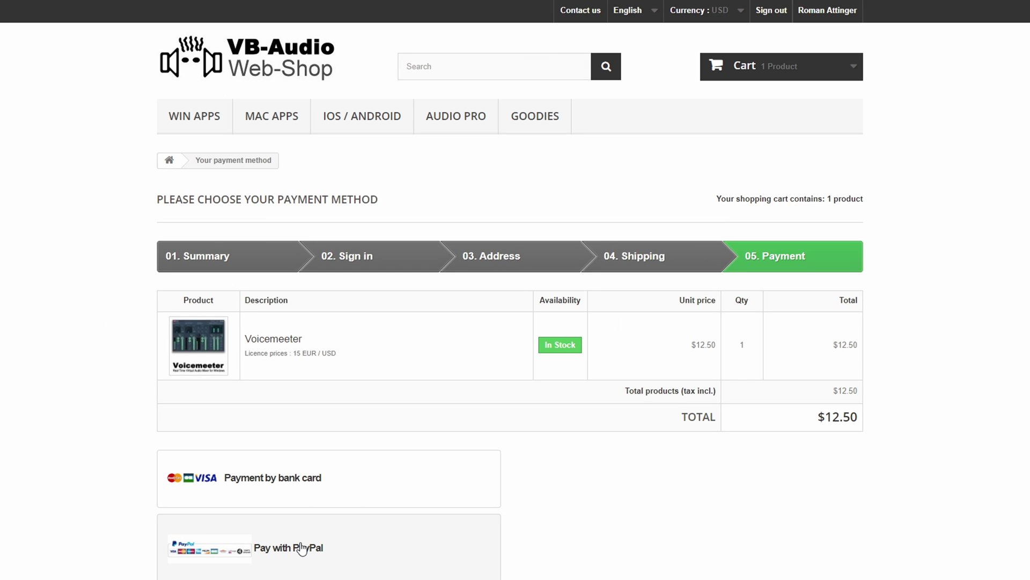
pyautogui.click(300, 548)
pyautogui.click(515, 374)
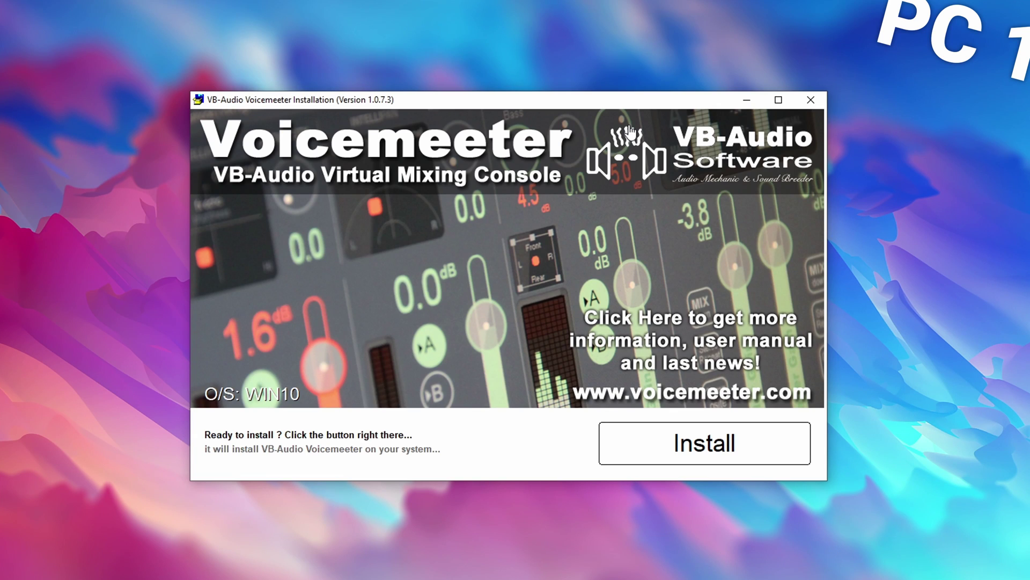
pyautogui.click(690, 445)
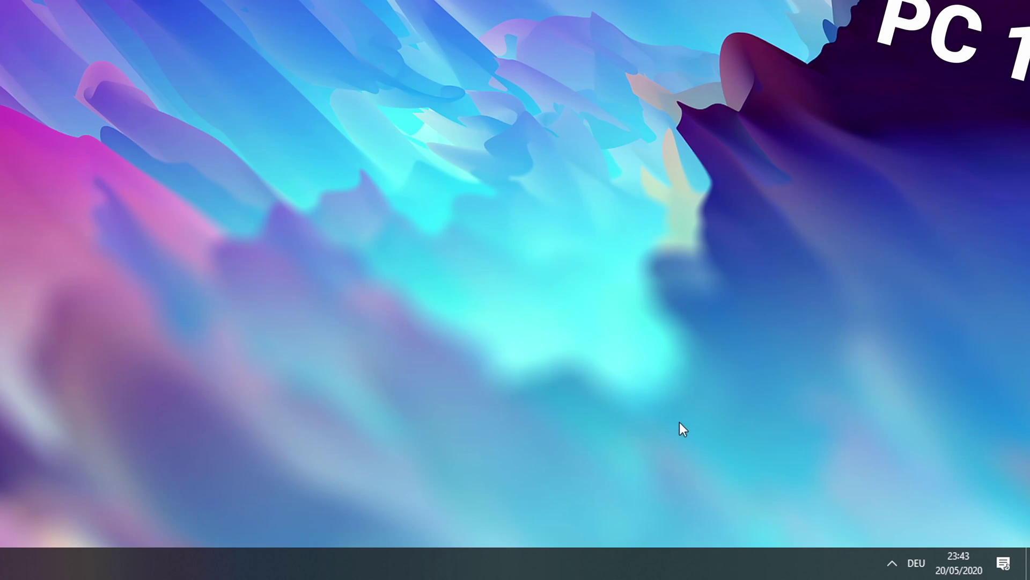
# Look through the playback devices in the taskbar volume flyout without changing anything
pyautogui.click(891, 555)
pyautogui.click(882, 539)
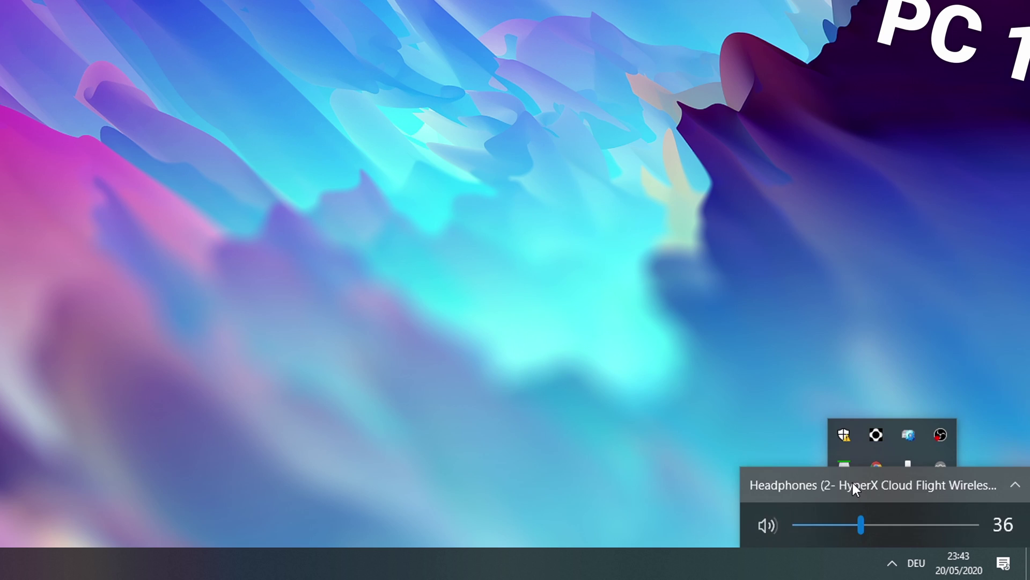
pyautogui.click(852, 482)
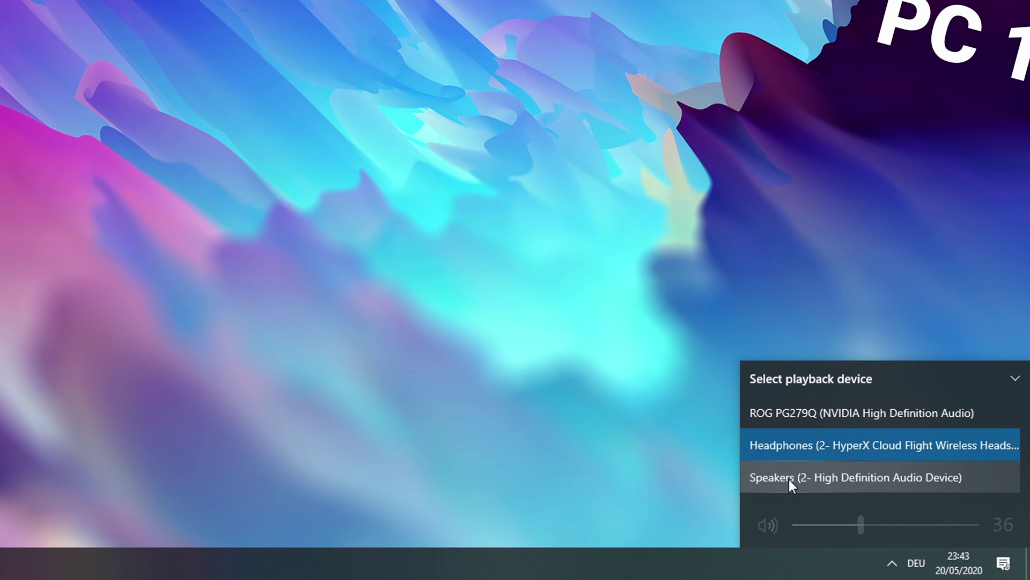
pyautogui.click(903, 567)
# Enable the disabled VoiceMeeter Input output device under Manage sound devices
pyautogui.click(896, 563)
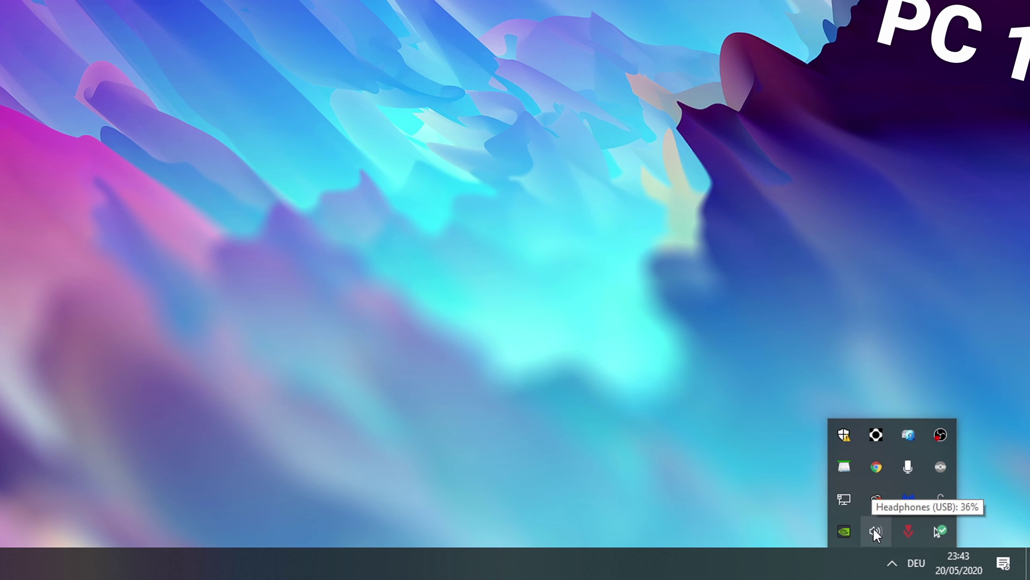
pyautogui.rightClick(873, 529)
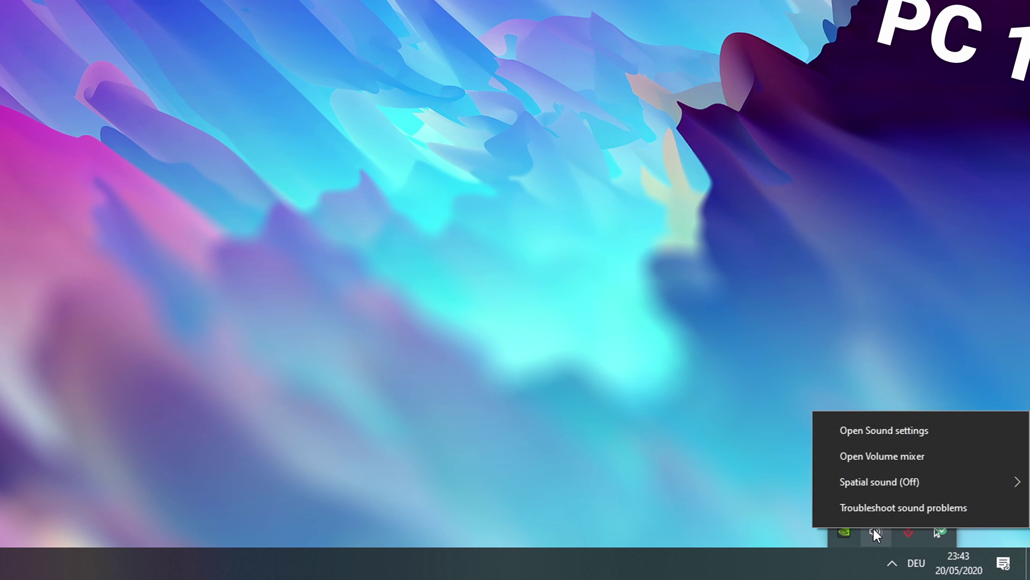
pyautogui.click(875, 433)
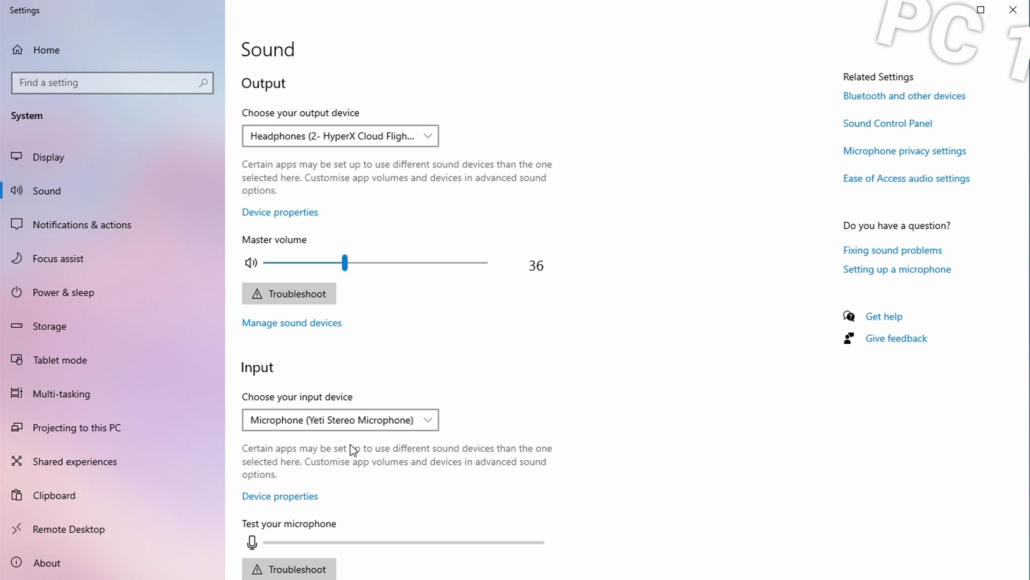
pyautogui.click(296, 323)
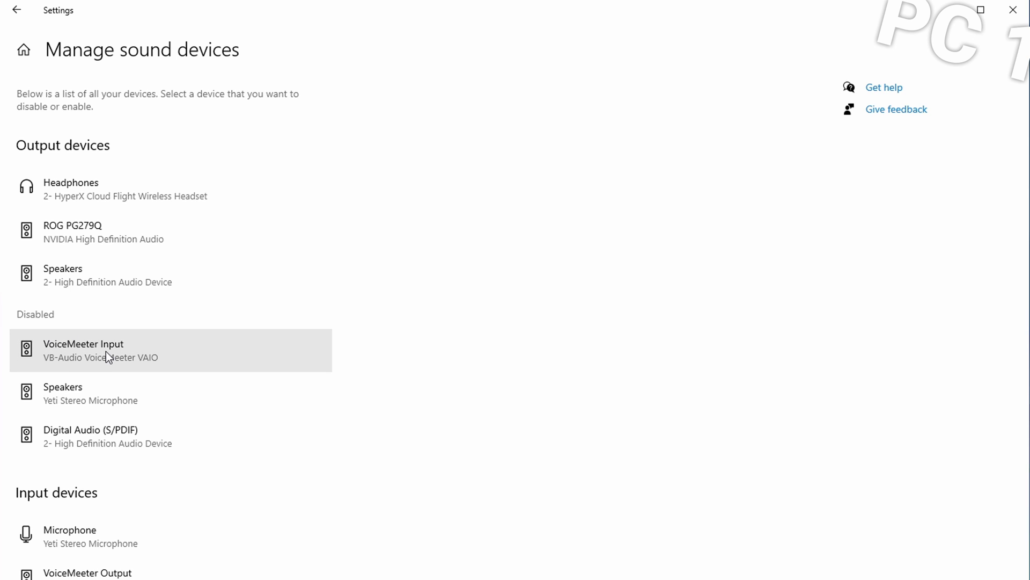
pyautogui.click(66, 353)
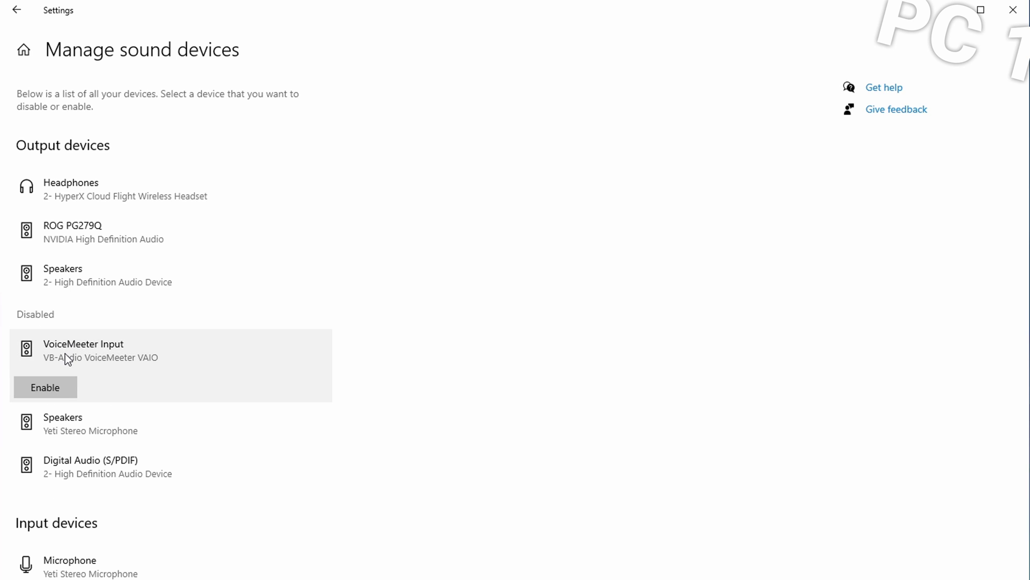
pyautogui.click(59, 389)
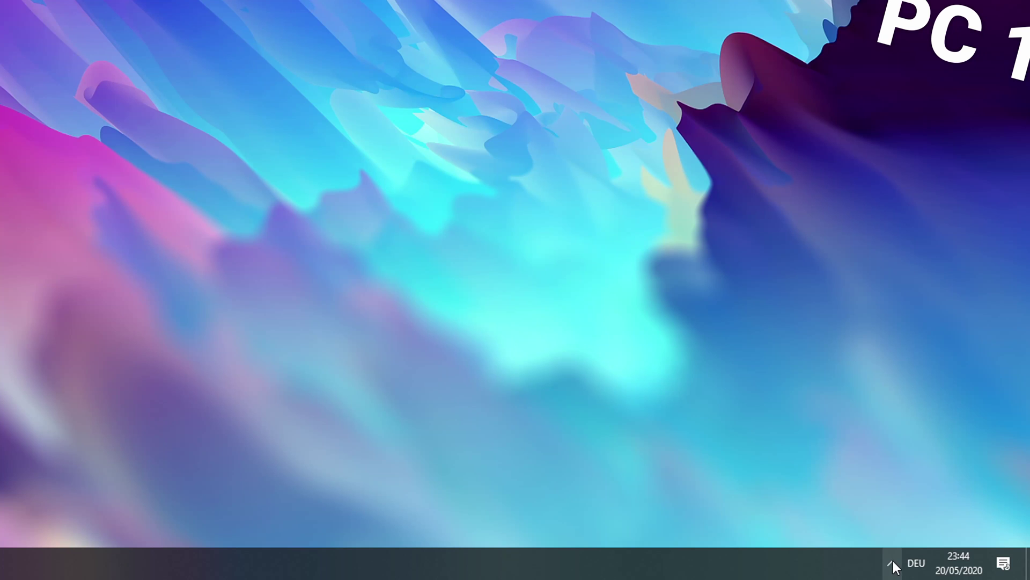
# Select VoiceMeeter Input as the playback device in the volume flyout
pyautogui.click(892, 561)
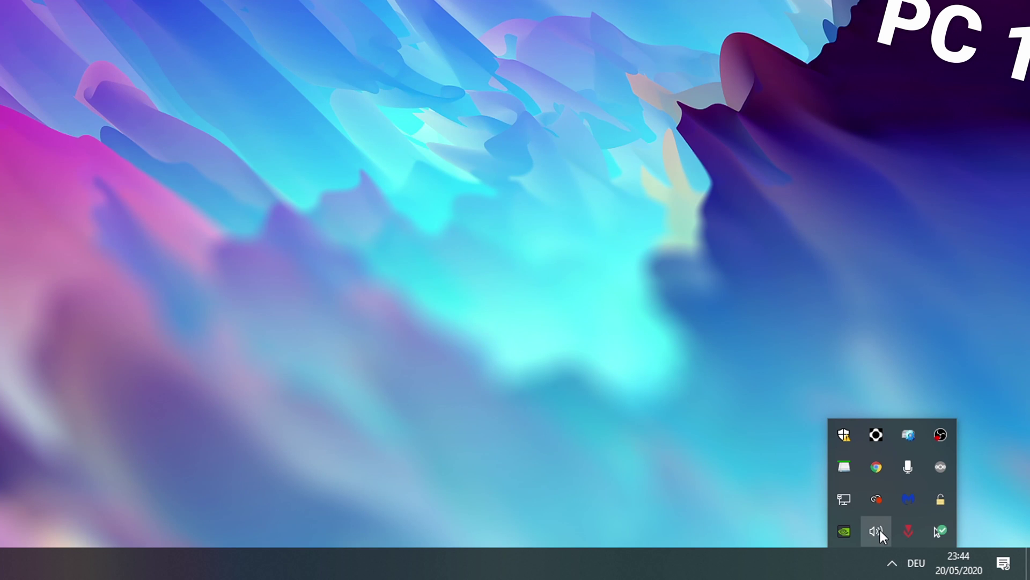
pyautogui.click(880, 529)
pyautogui.click(869, 492)
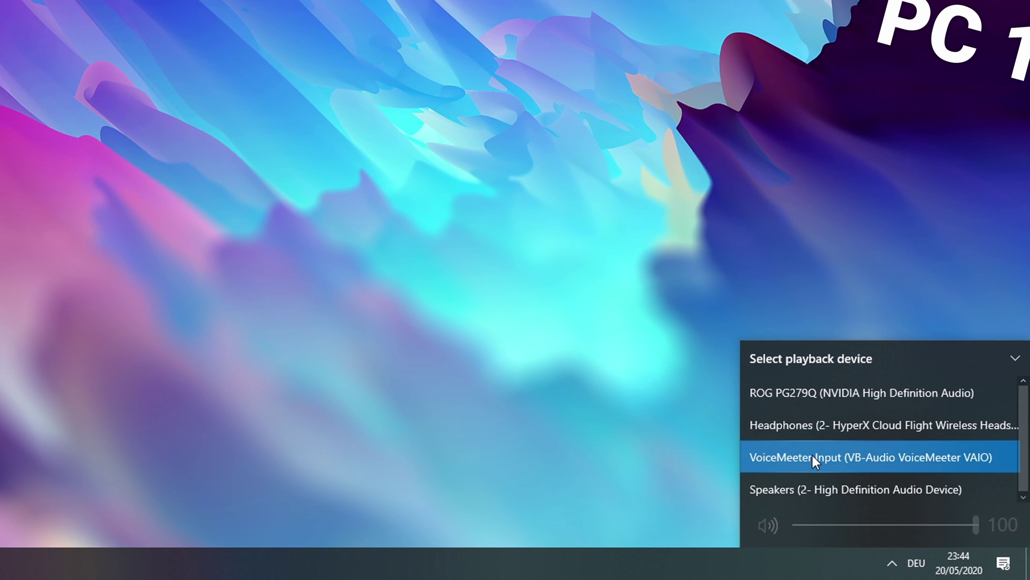
pyautogui.click(3, 568)
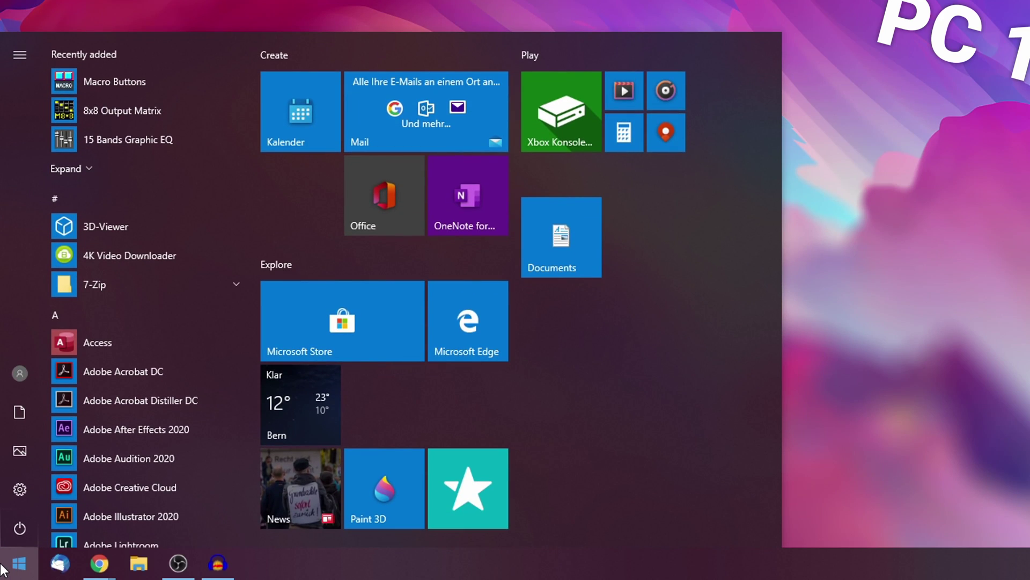
# Launch Voicemeeter and route A1 to WDM: Headphones (2- HyperX Cloud Flight Wireless Headset)
pyautogui.write('voice')
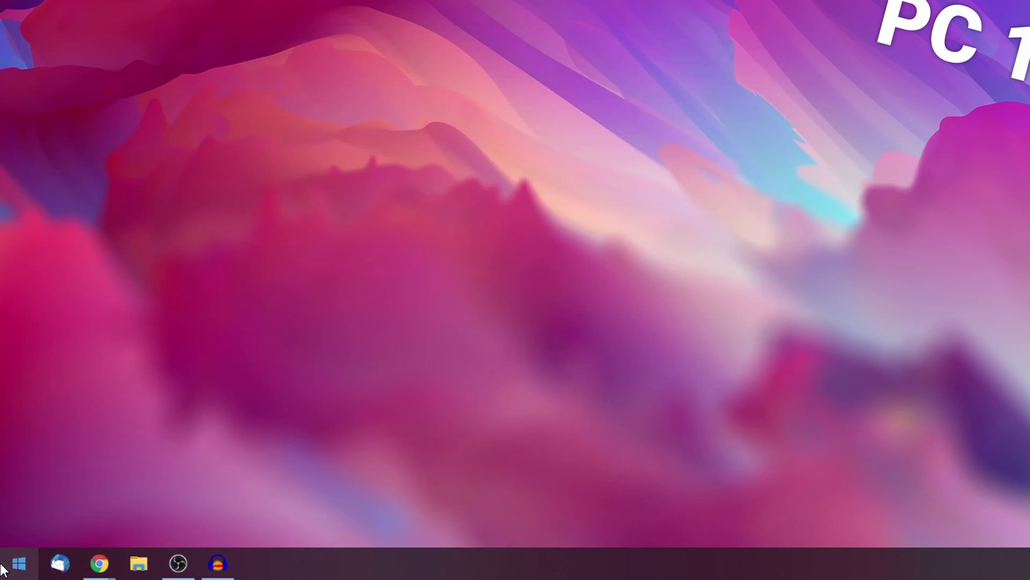
pyautogui.press('Return')
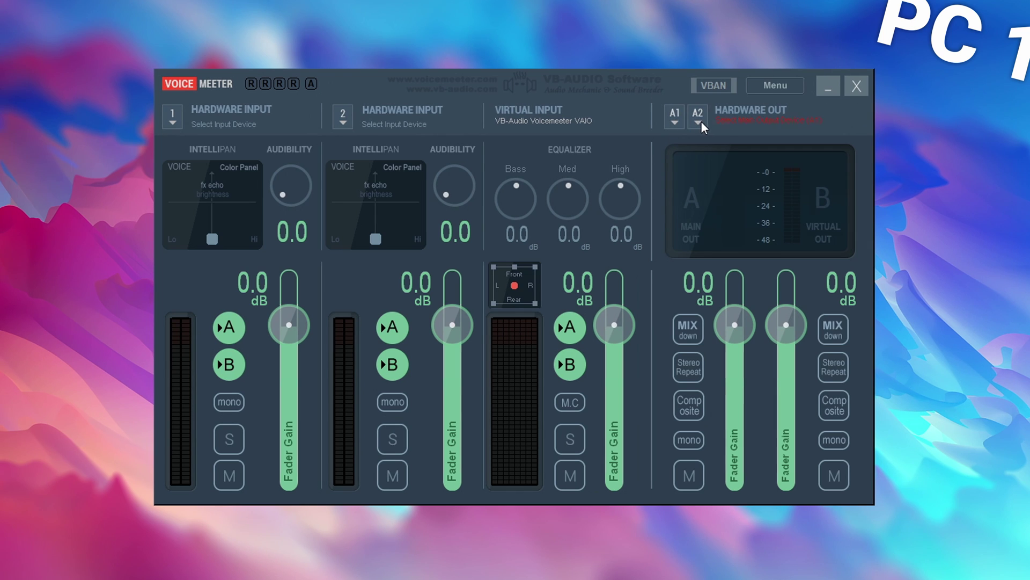
pyautogui.click(675, 121)
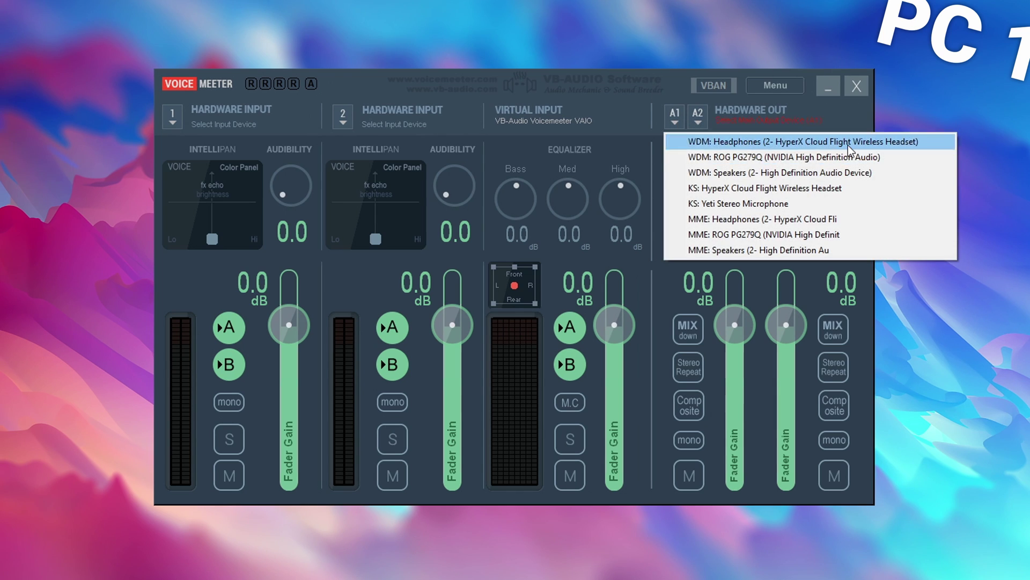
pyautogui.click(712, 143)
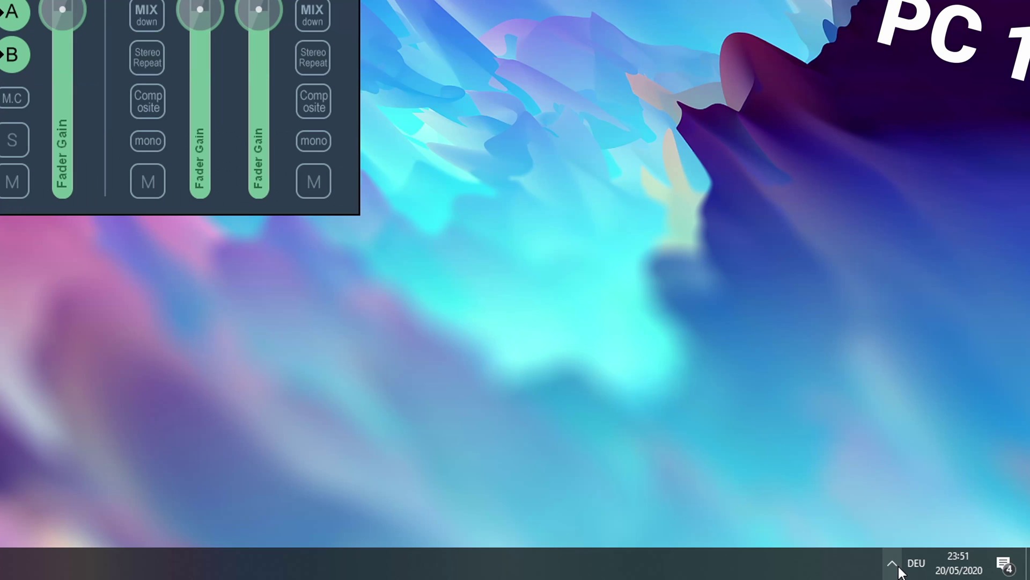
# Make the HyperX headphones the Windows output device in Sound settings
pyautogui.click(892, 562)
pyautogui.rightClick(879, 531)
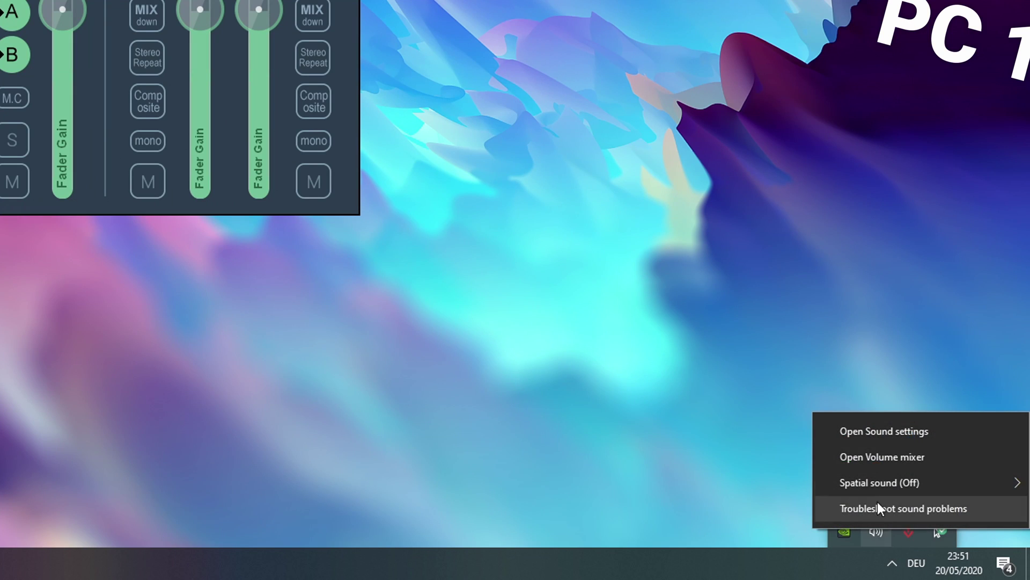
pyautogui.click(871, 434)
pyautogui.click(371, 139)
pyautogui.click(340, 138)
pyautogui.click(340, 139)
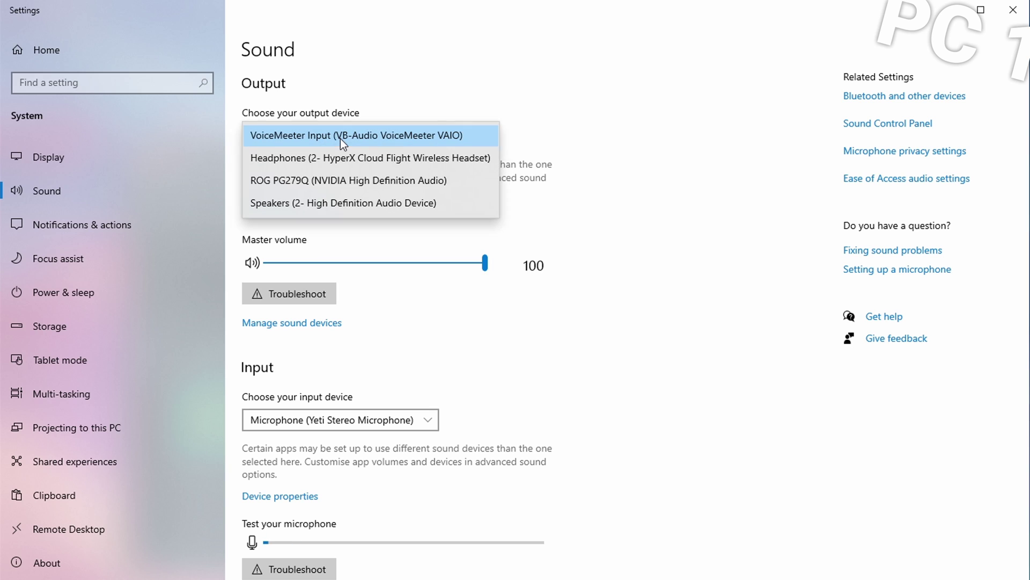
pyautogui.click(304, 158)
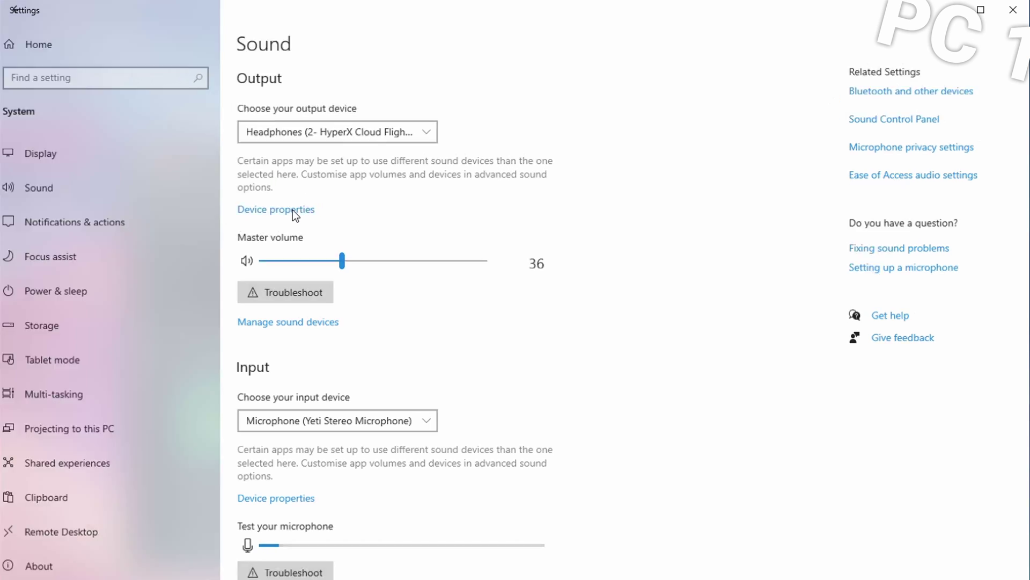
# Keep the headphones' default format at 48000 Hz DVD Quality in their advanced properties
pyautogui.click(292, 212)
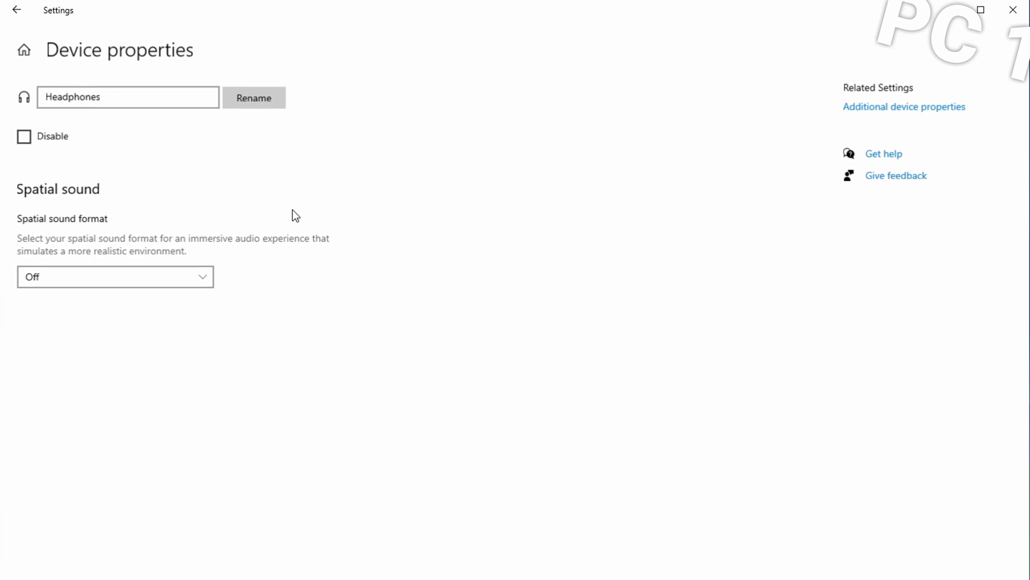
pyautogui.click(901, 107)
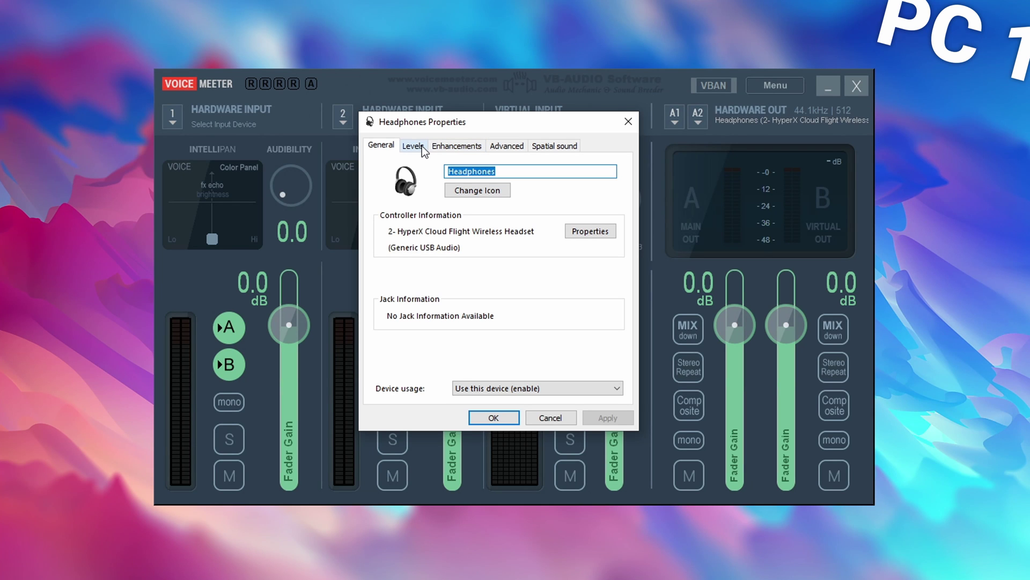
pyautogui.click(506, 146)
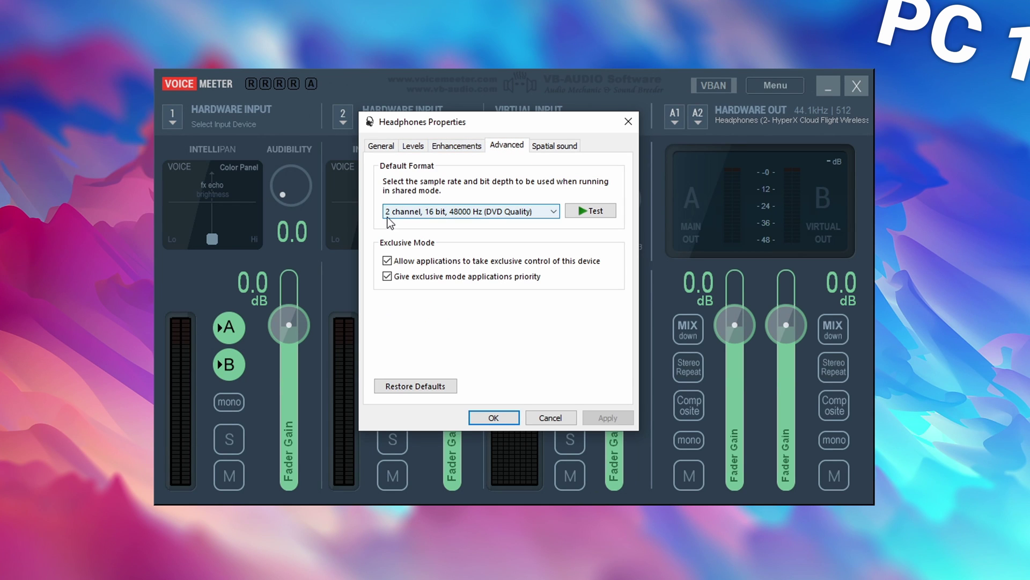
pyautogui.click(497, 213)
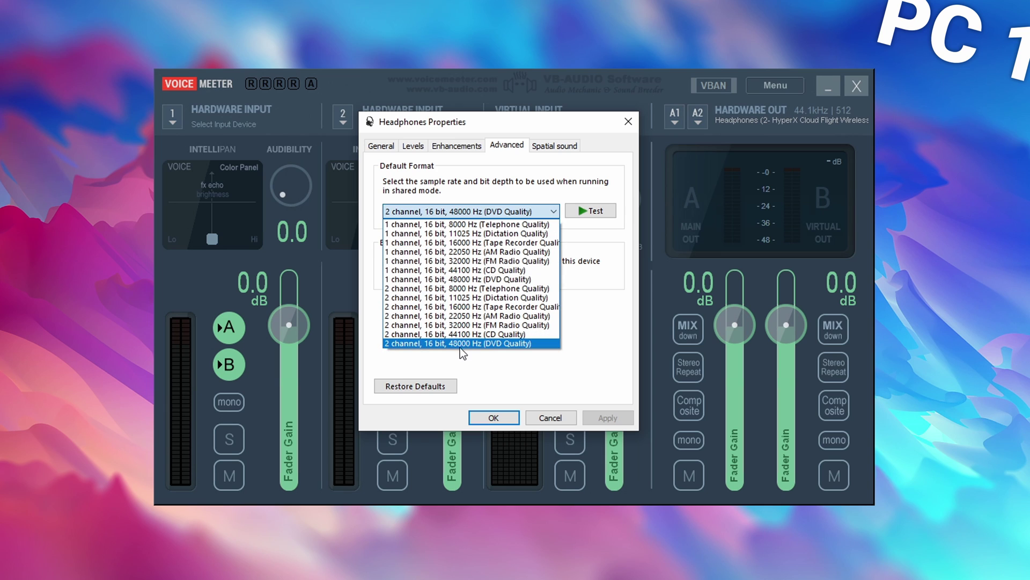
pyautogui.click(491, 359)
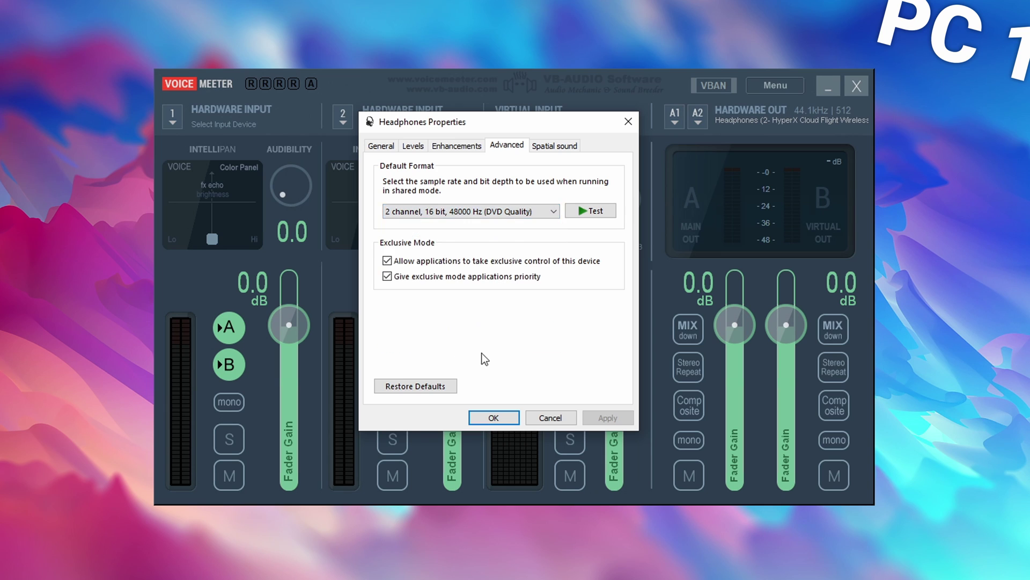
pyautogui.press('Return')
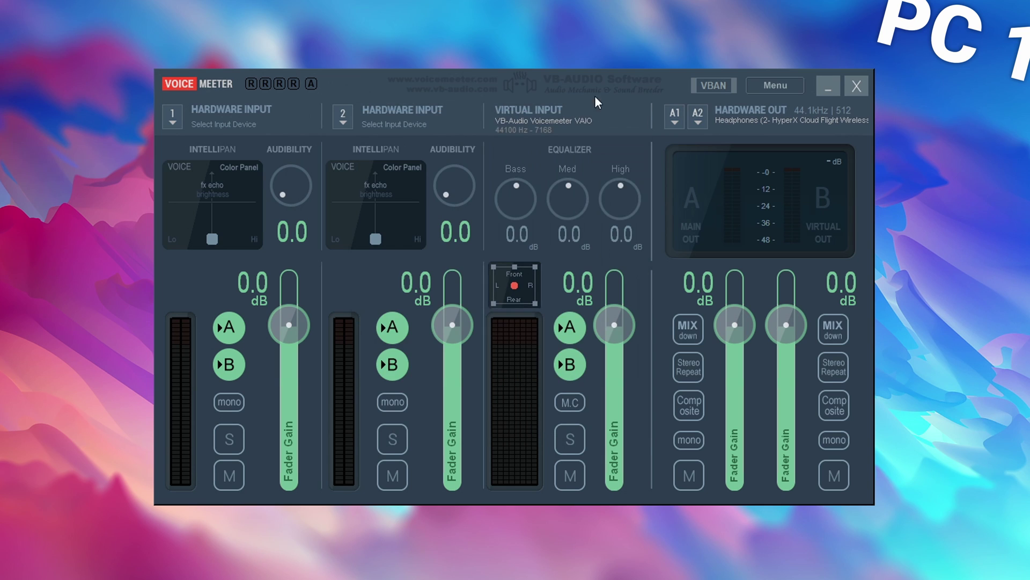
# Set Voicemeeter's Preferred Main SampleRate to 48000 Hz in System Settings / Options
pyautogui.click(778, 85)
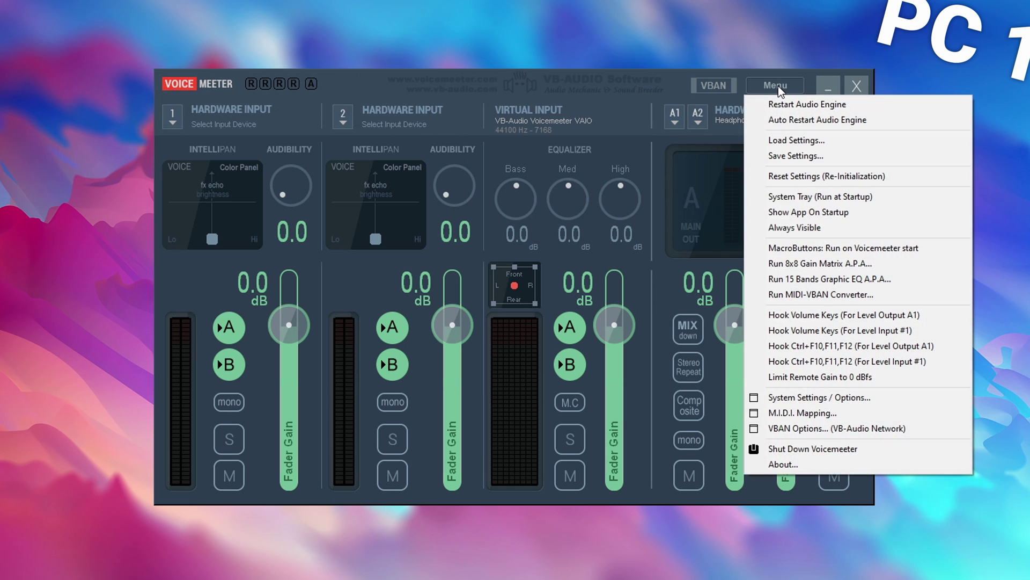
pyautogui.click(803, 399)
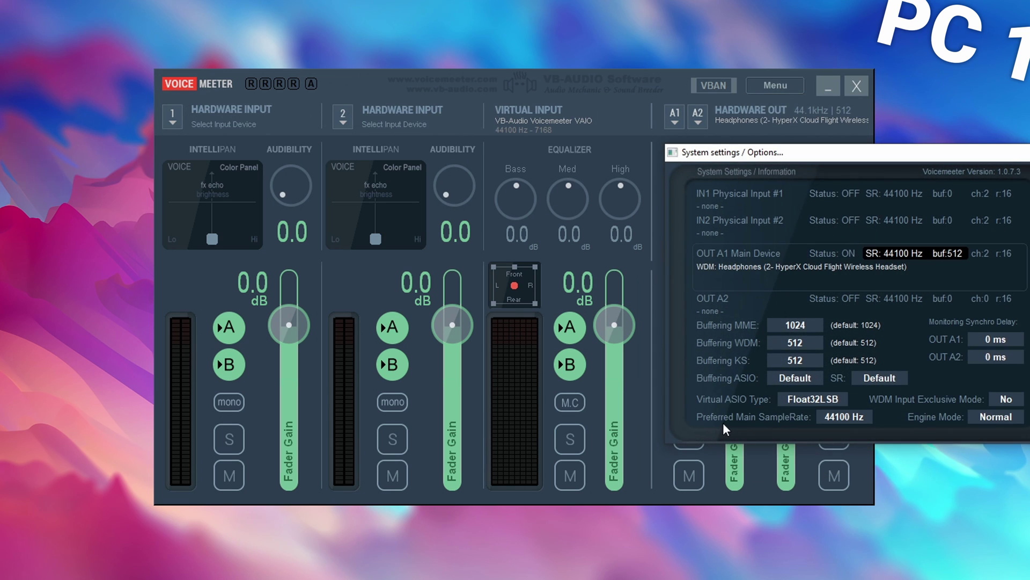
pyautogui.click(844, 416)
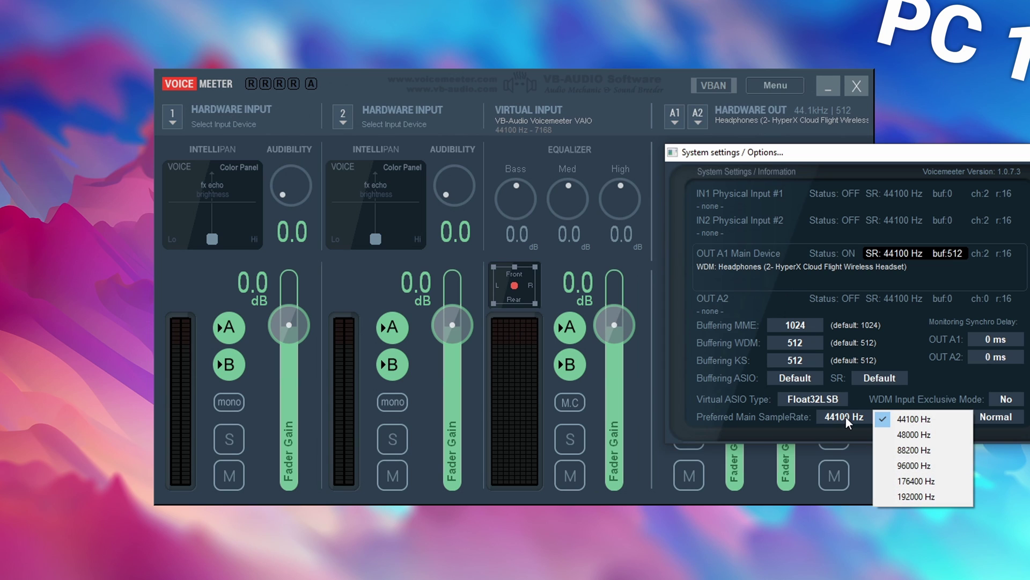
pyautogui.click(911, 432)
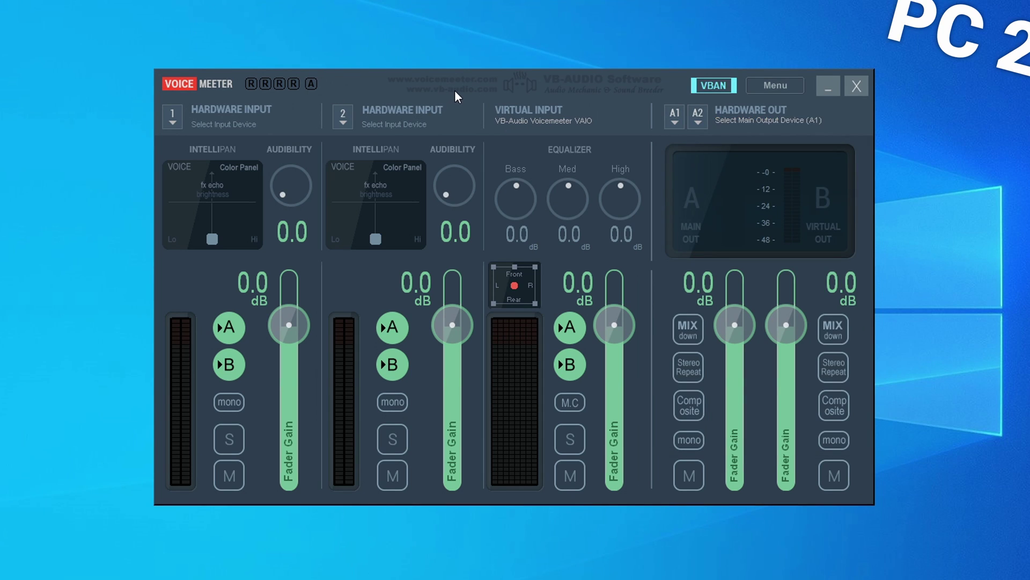
# Route PC 2's A1 to the BenQ XL2420T, set 48000 Hz sample rate, and open VBAN
pyautogui.click(681, 120)
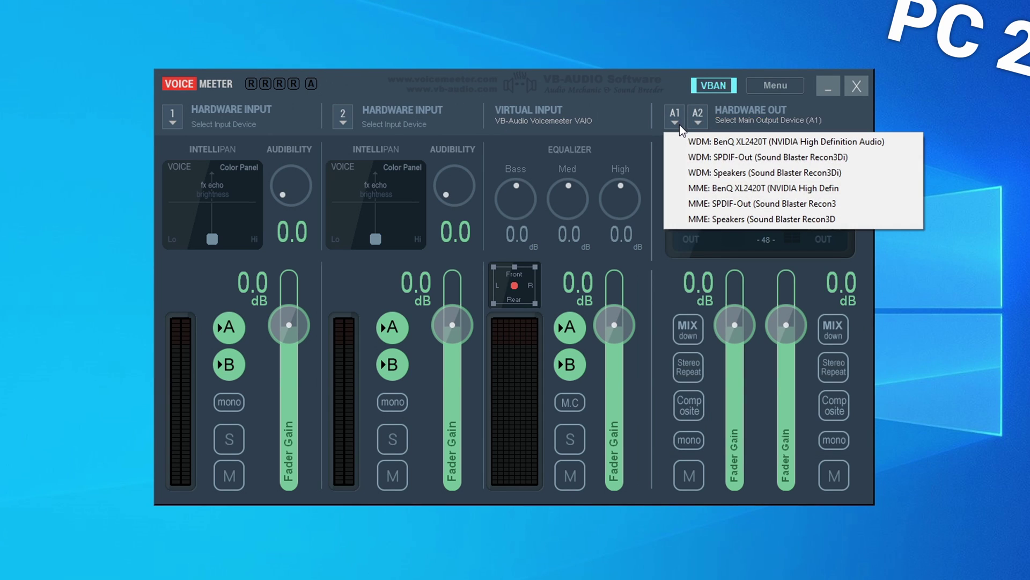
pyautogui.click(695, 141)
pyautogui.click(776, 83)
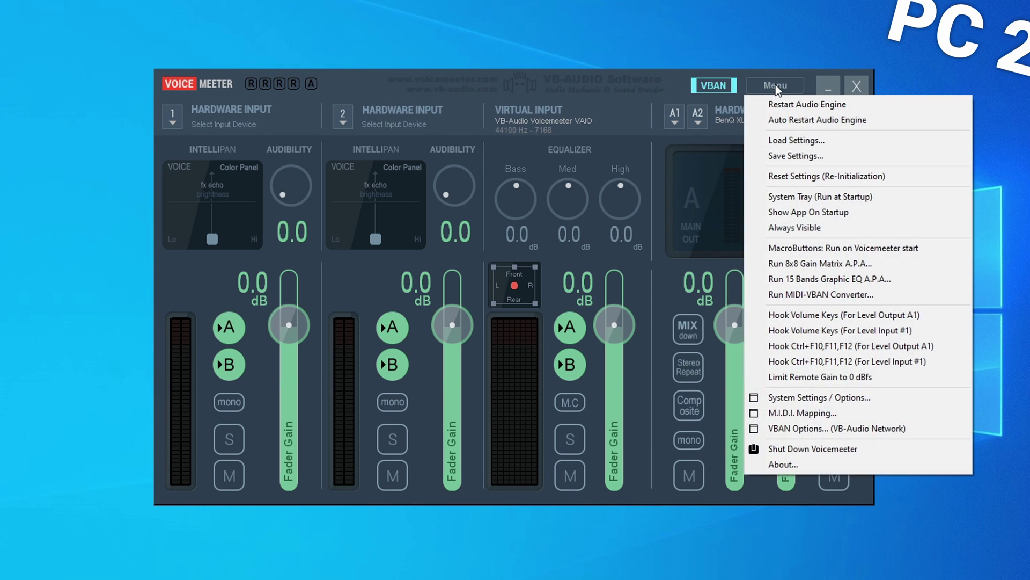
pyautogui.click(784, 397)
pyautogui.click(836, 418)
pyautogui.click(915, 434)
pyautogui.click(676, 103)
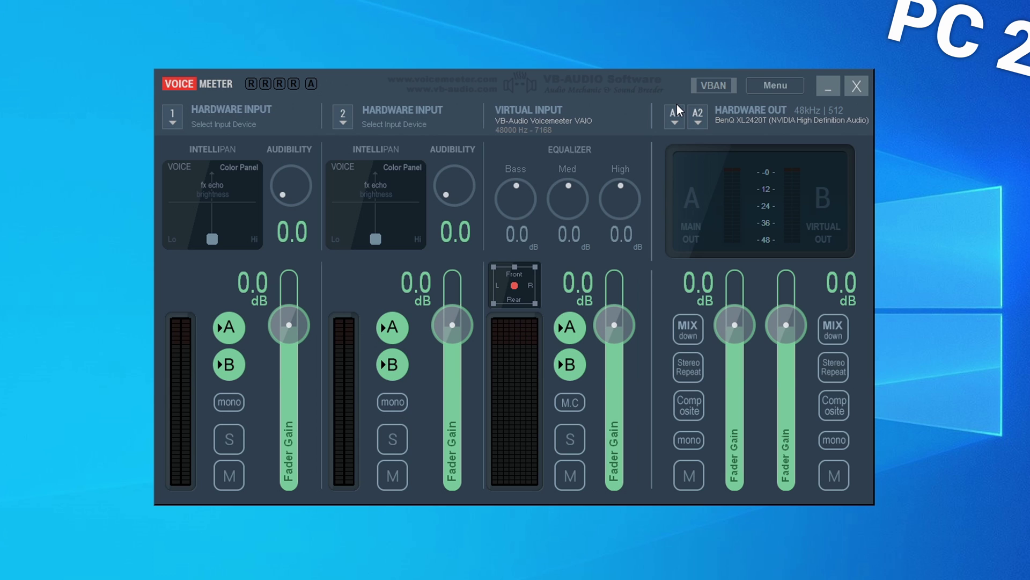
pyautogui.click(713, 86)
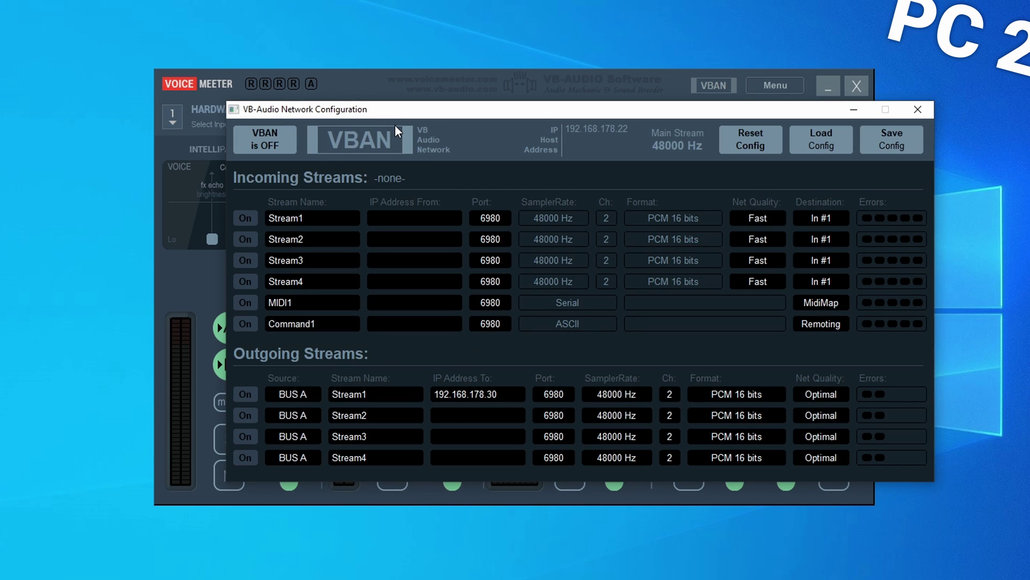
# Turn VBAN on, send outgoing Stream1 to 192.168.178.30, and select VoiceMeeter Input for playback
pyautogui.click(262, 144)
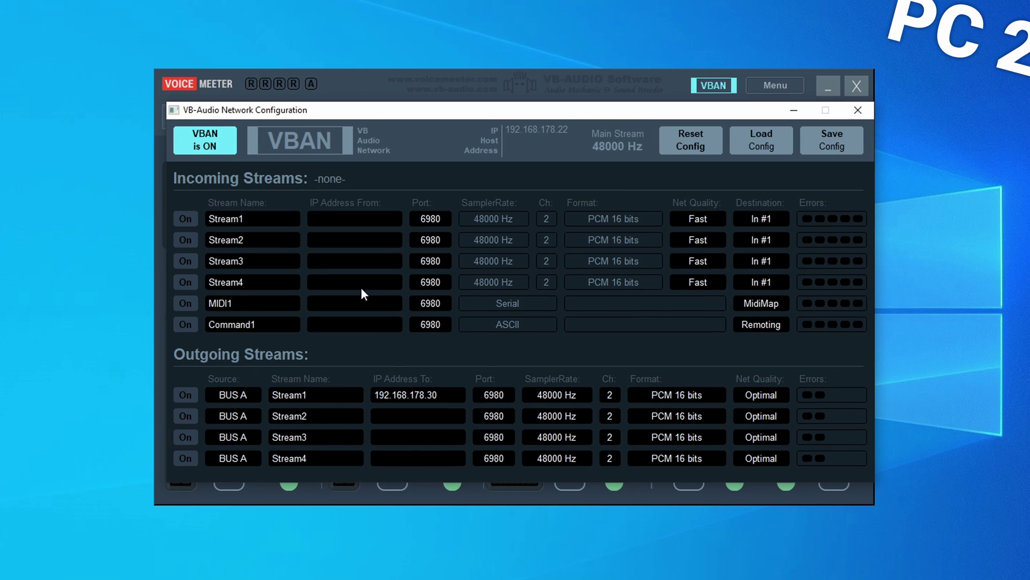
pyautogui.click(186, 398)
pyautogui.click(437, 395)
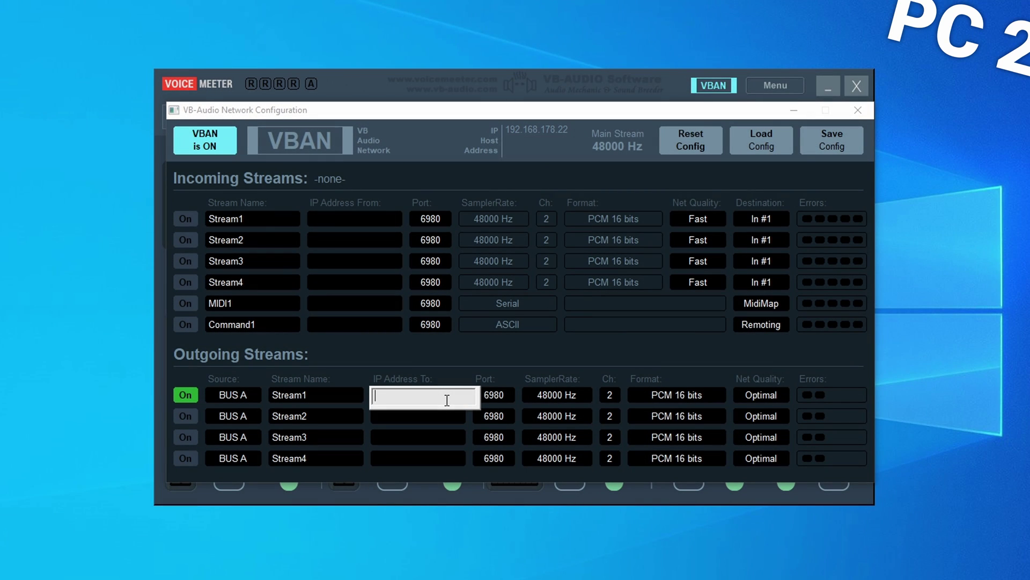
pyautogui.write('192.168.178.30')
pyautogui.press('Return')
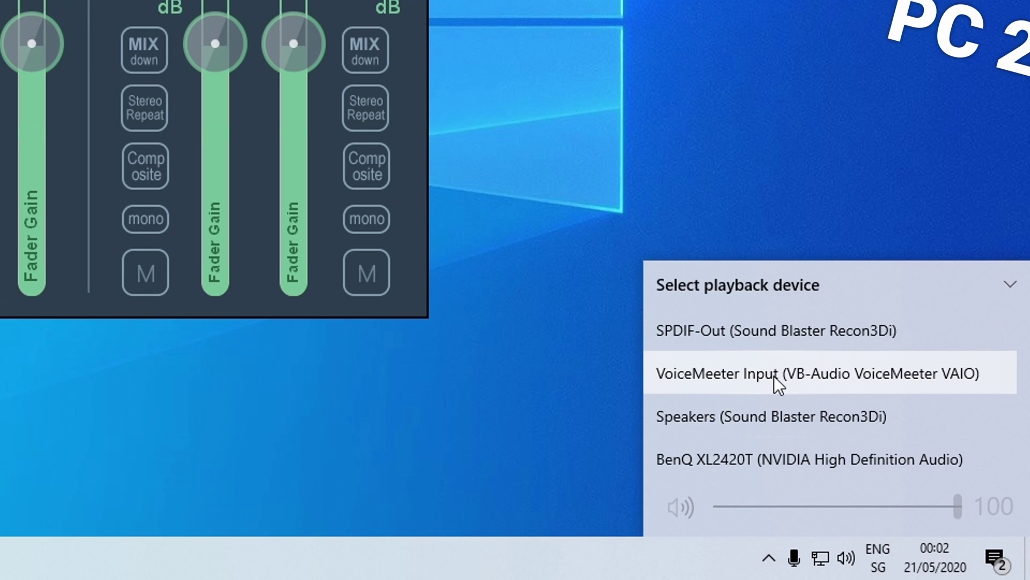
pyautogui.click(766, 379)
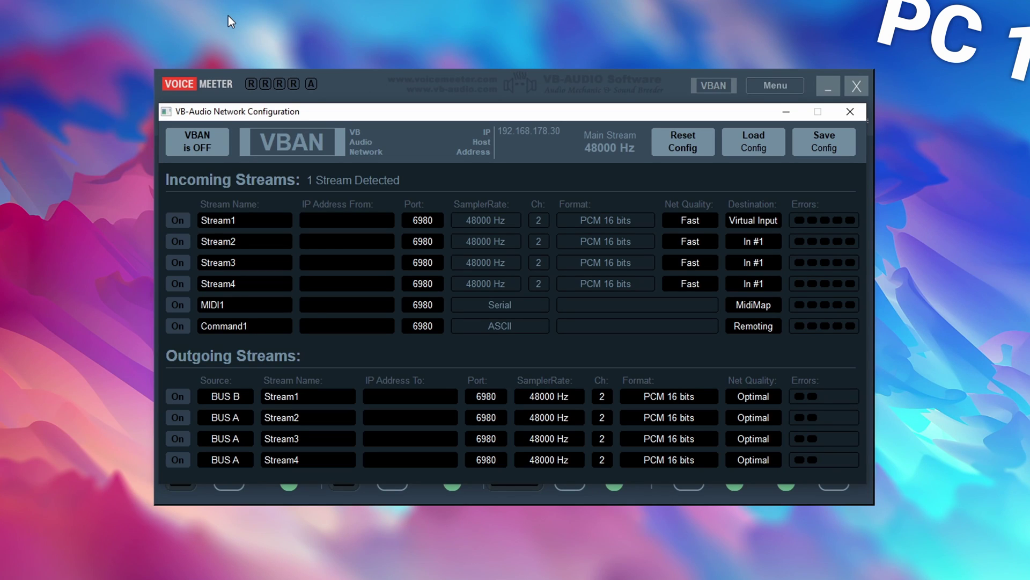
# Turn VBAN on, set incoming Stream1's source to 192.168.178.22, and keep Virtual Input as destination
pyautogui.click(202, 144)
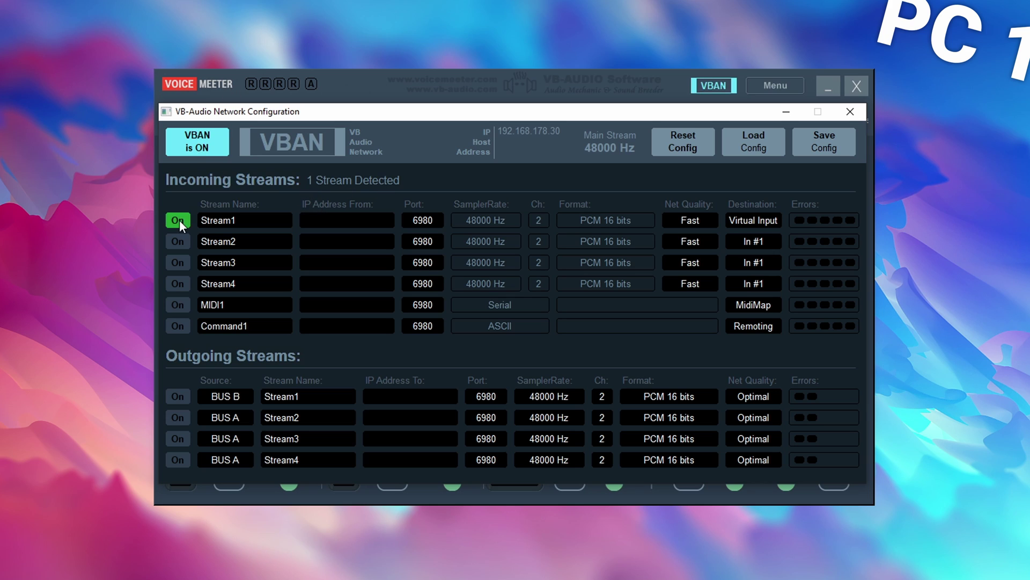
pyautogui.click(334, 222)
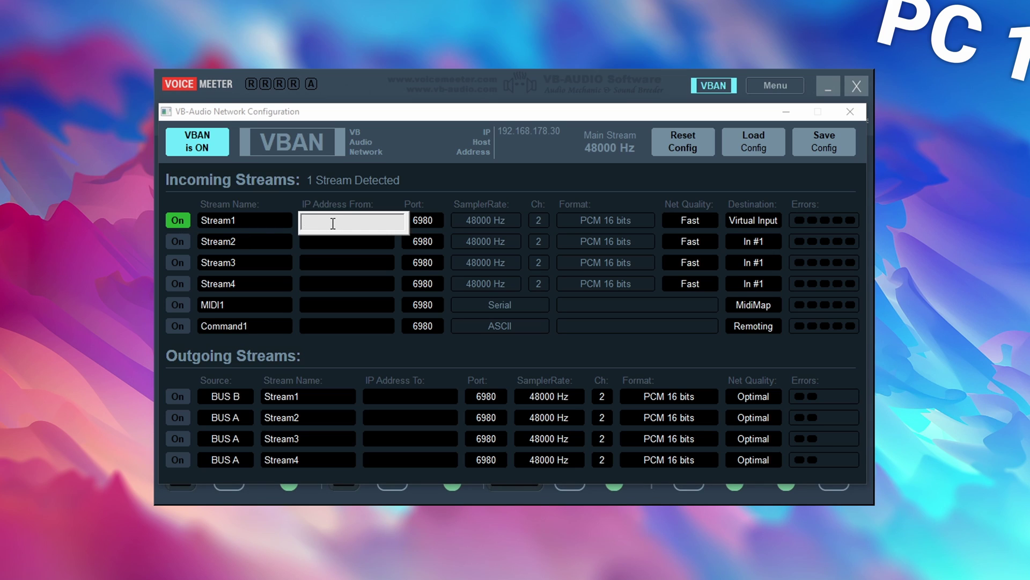
pyautogui.write('192.168.178.22')
pyautogui.press('Return')
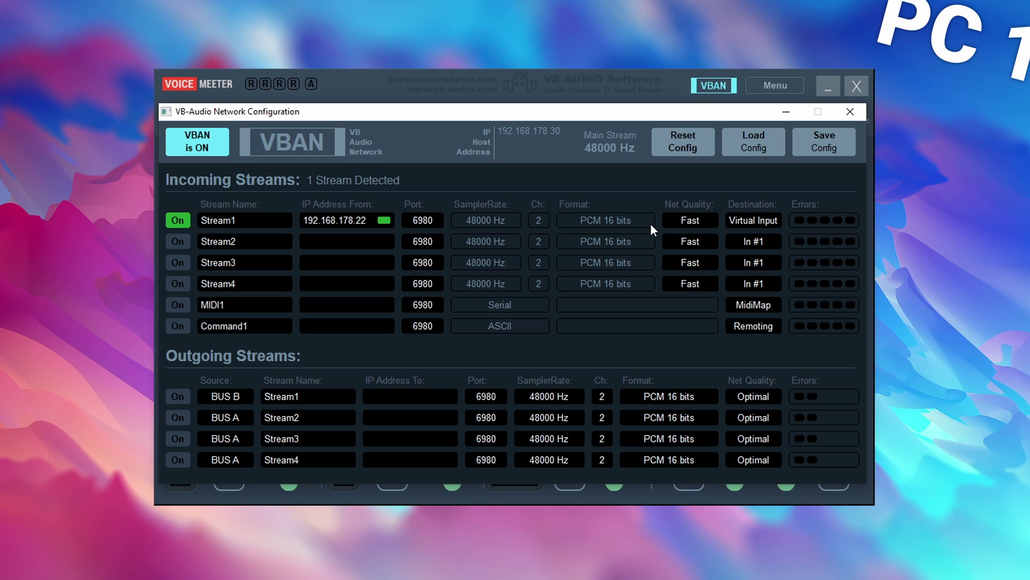
pyautogui.click(753, 221)
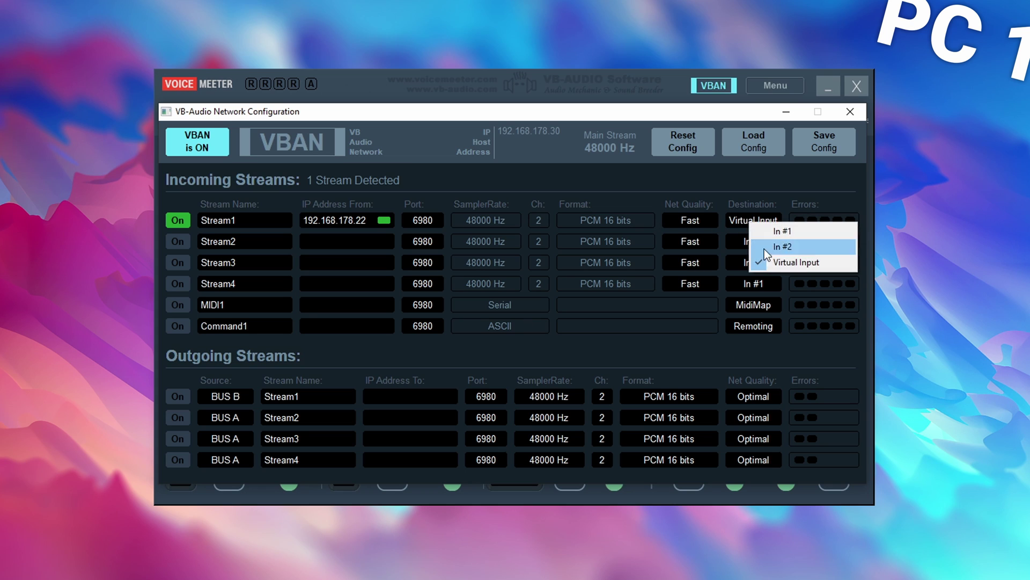
pyautogui.click(799, 264)
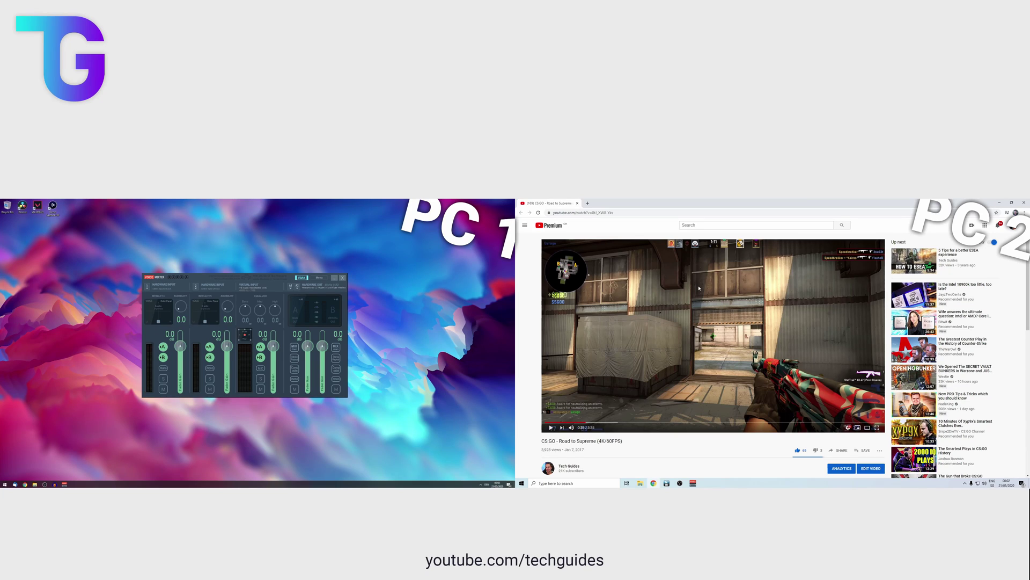
# Play the YouTube test video on PC 2 to check PC 1's meters, then launch Control Panel
pyautogui.click(643, 385)
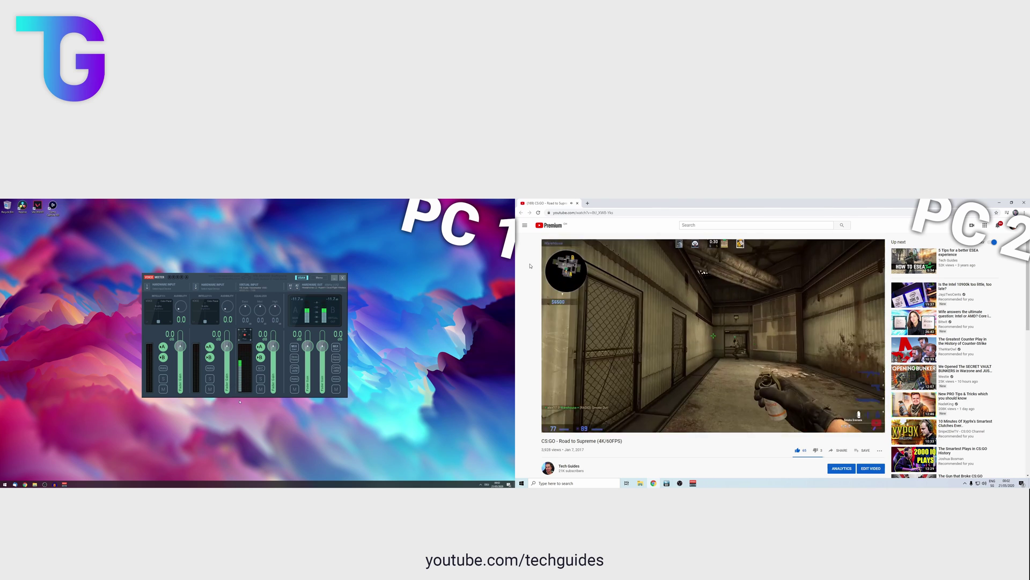
pyautogui.press('super')
pyautogui.write('control')
pyautogui.press('Return')
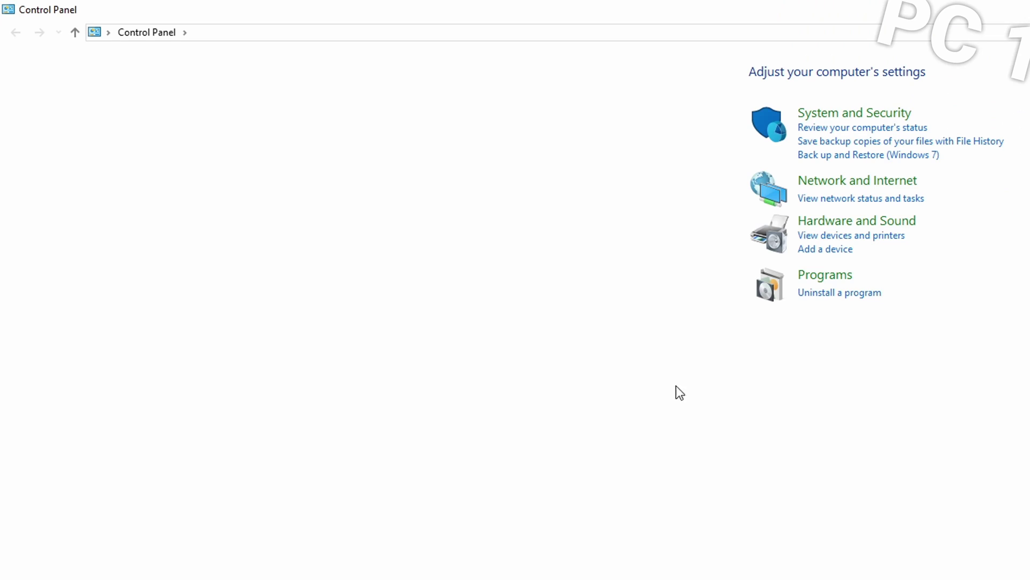
# Go through Network and Sharing Centre to Ethernet 2's properties and its TCP/IPv4 settings
pyautogui.click(862, 181)
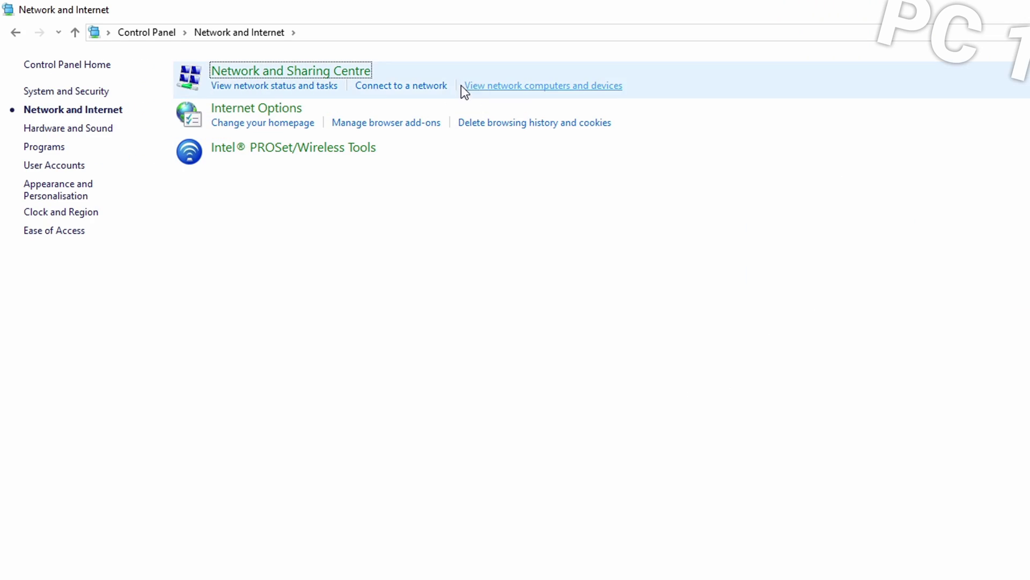
pyautogui.click(310, 88)
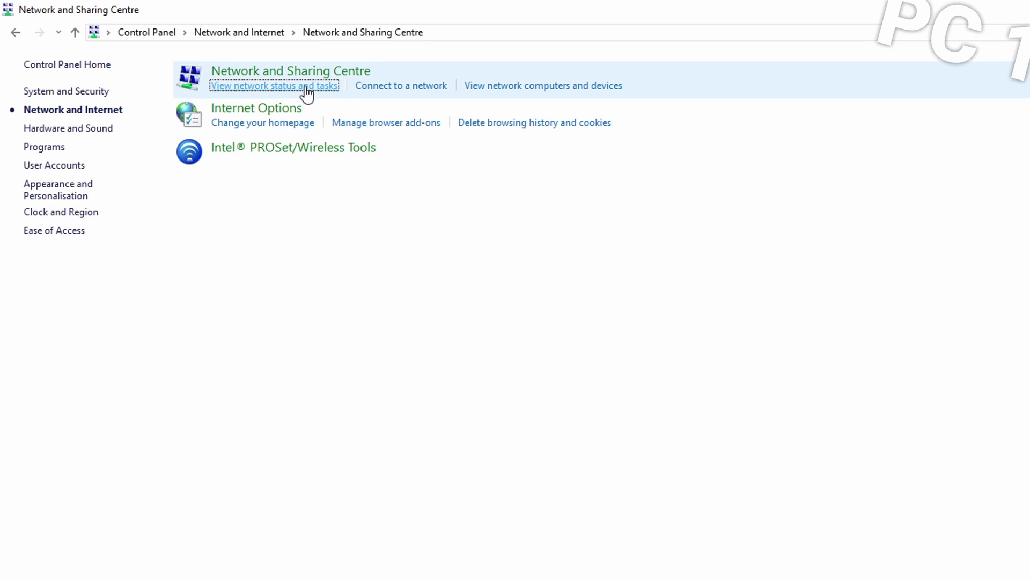
pyautogui.click(68, 94)
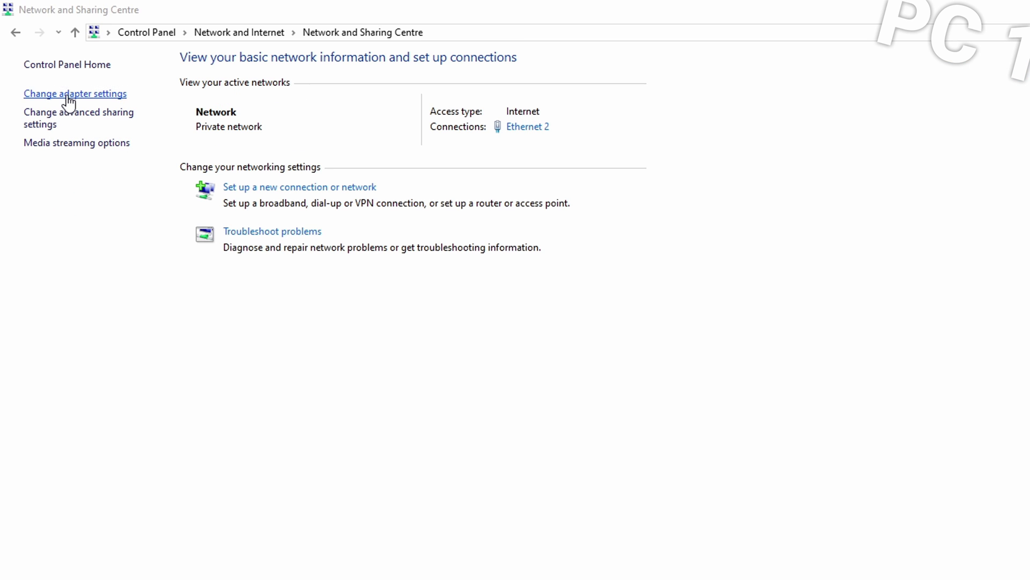
pyautogui.rightClick(475, 103)
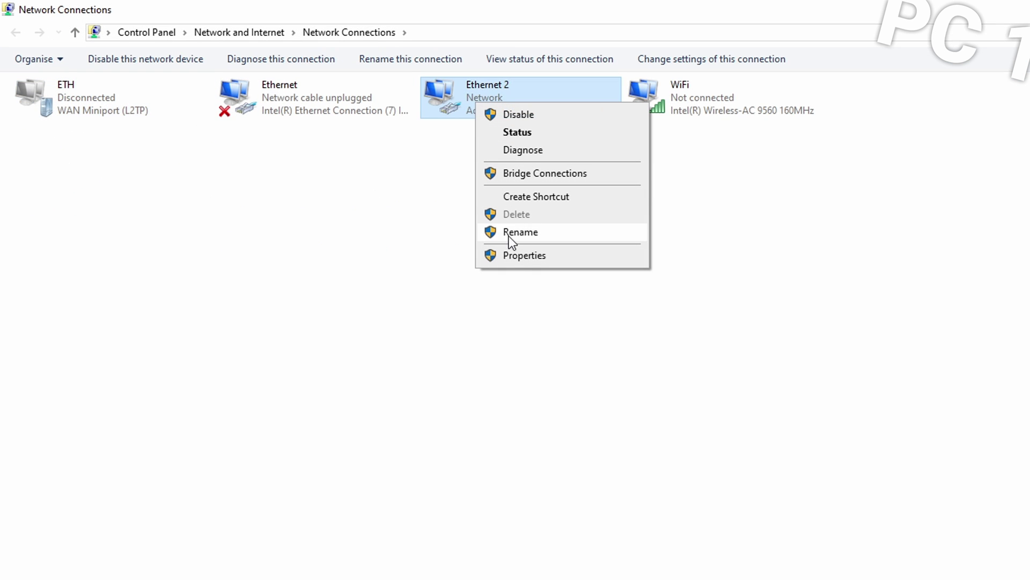
pyautogui.click(514, 257)
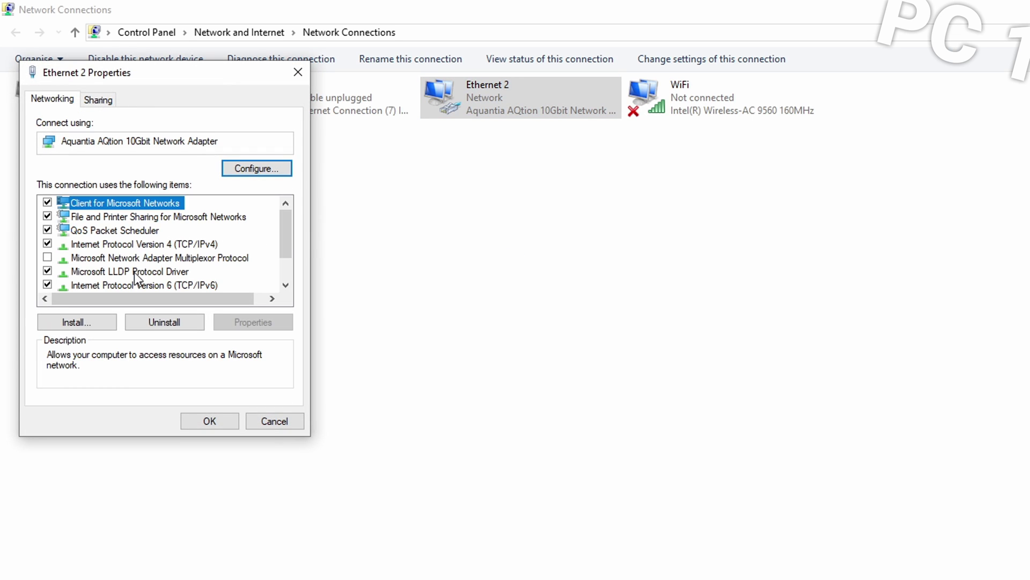
pyautogui.click(152, 244)
pyautogui.click(265, 325)
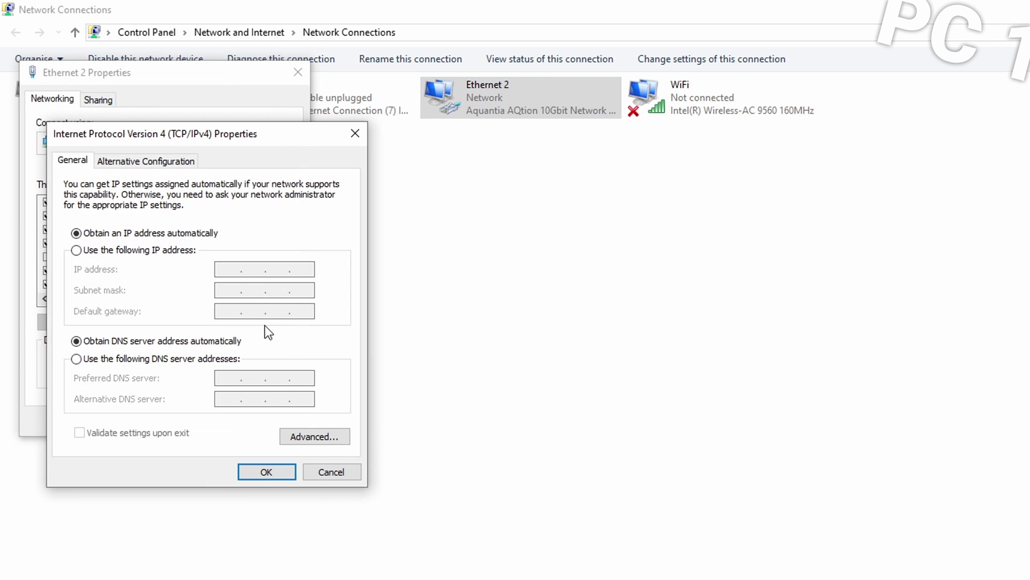
# Switch Ethernet 2 to static IP 192.168.178.30, mask 255.255.255.0, and run ipconfig in Command Prompt
pyautogui.click(172, 248)
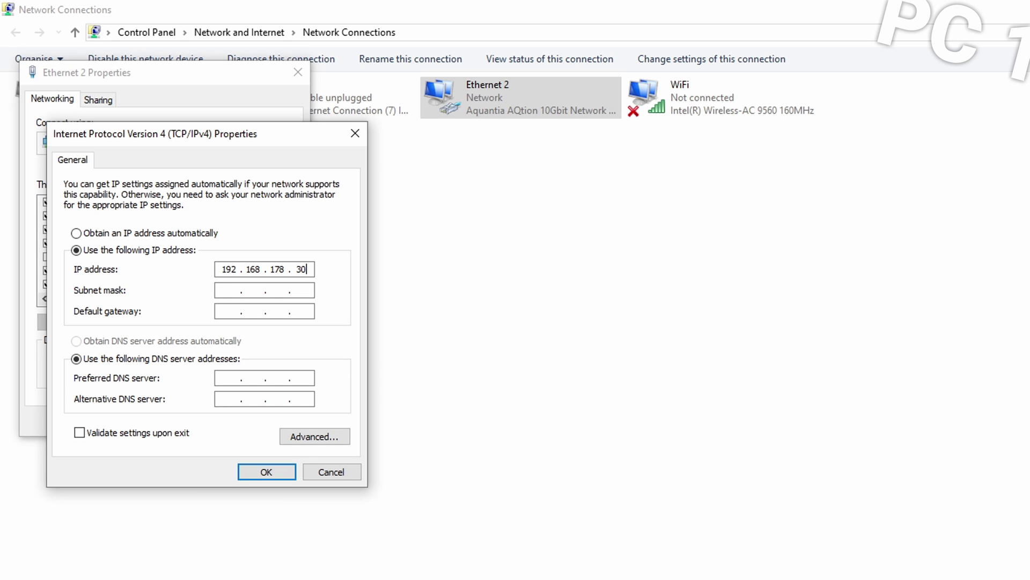
pyautogui.click(228, 291)
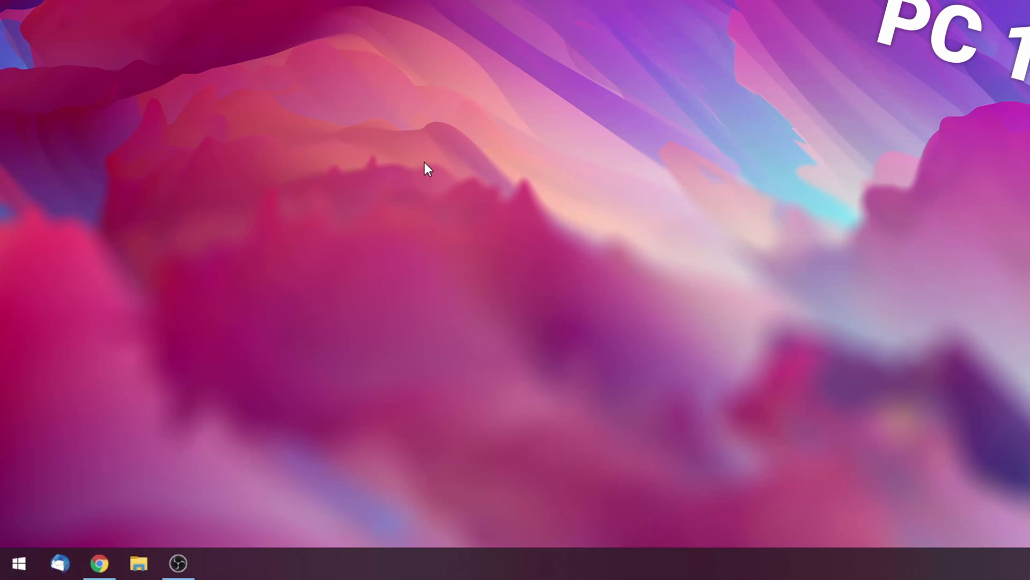
pyautogui.press('super')
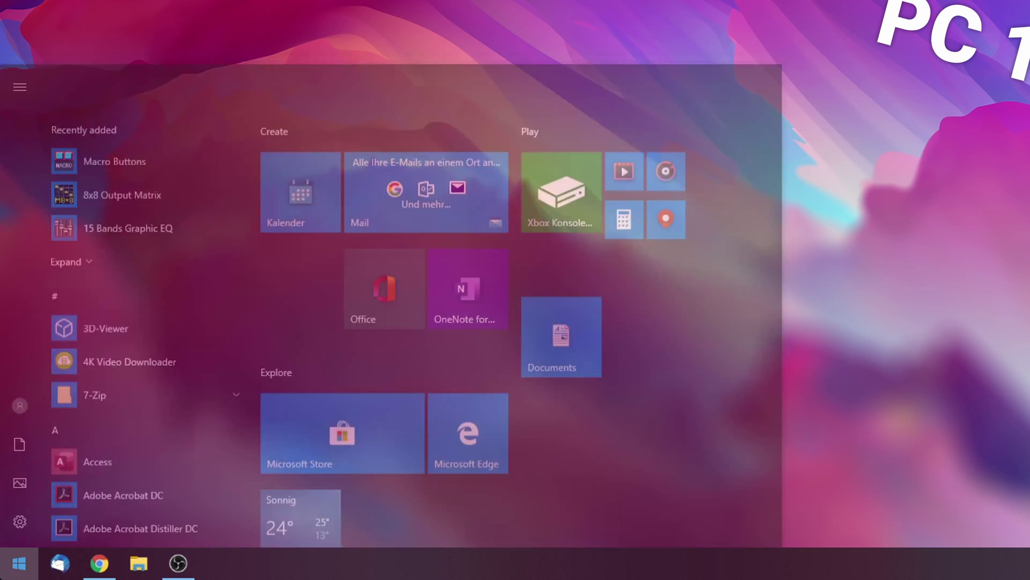
pyautogui.write('cmd')
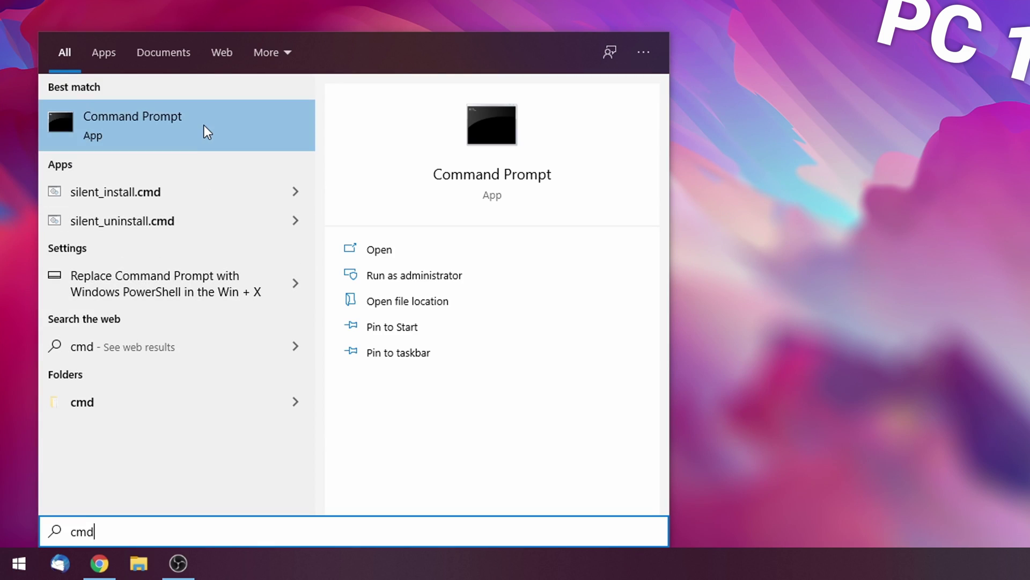
pyautogui.click(204, 124)
pyautogui.write('ipconfig')
pyautogui.press('Return')
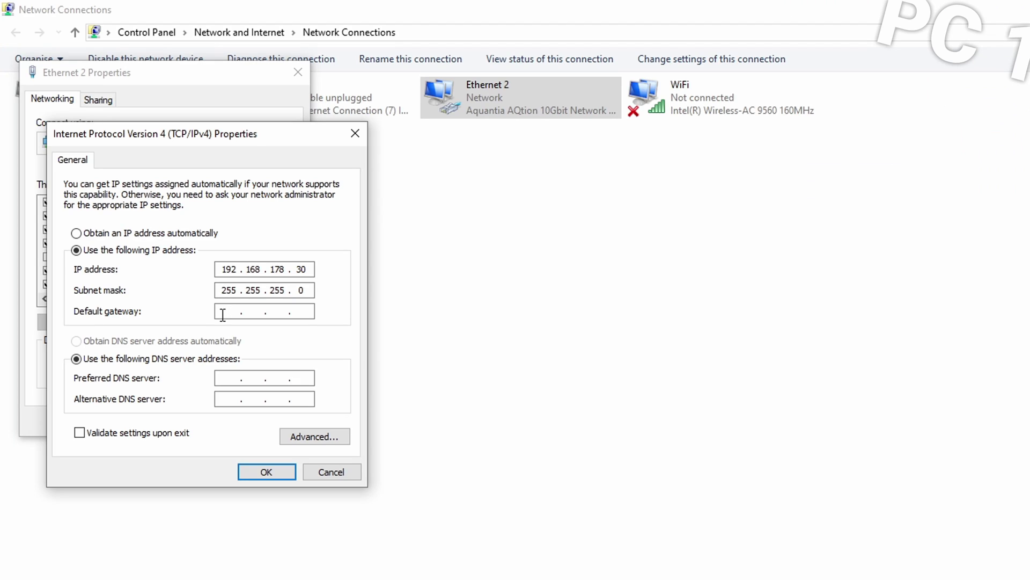
# Give Ethernet 2 gateway and preferred DNS 192.168.178.1, then save and close its properties
pyautogui.click(226, 314)
pyautogui.write('192.1')
pyautogui.click(228, 378)
pyautogui.write('192.168.178.1')
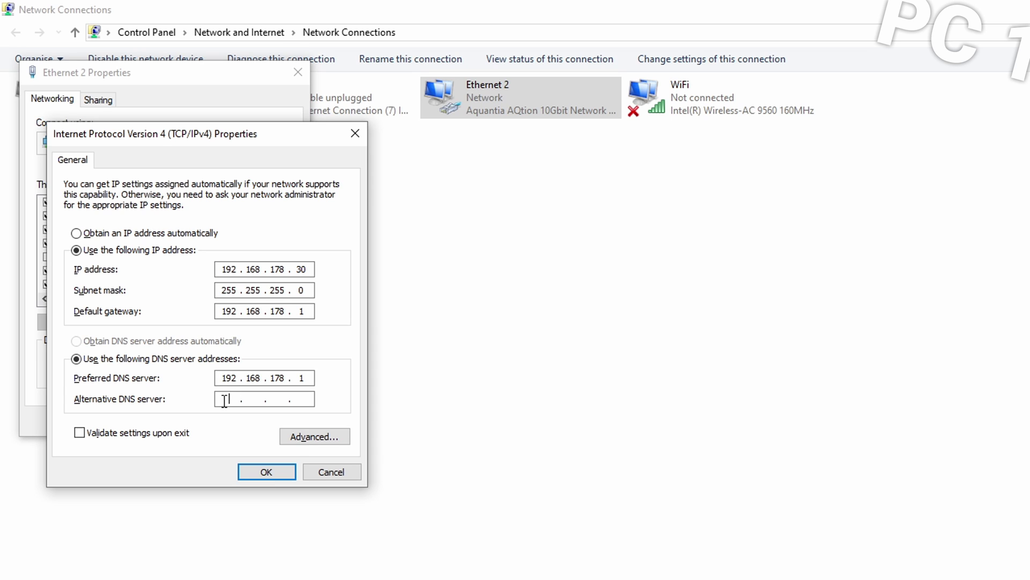
pyautogui.click(259, 473)
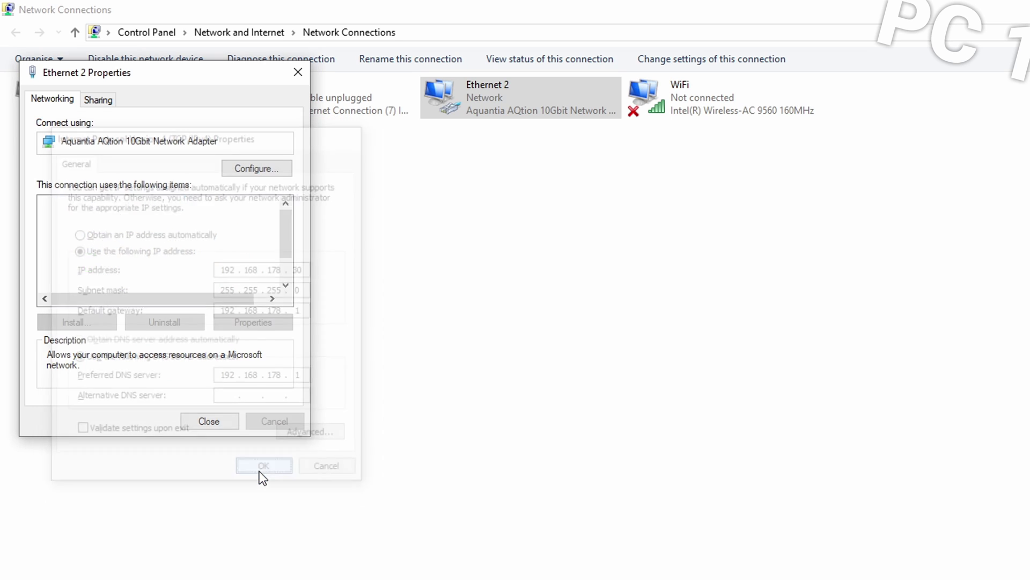
pyautogui.click(209, 421)
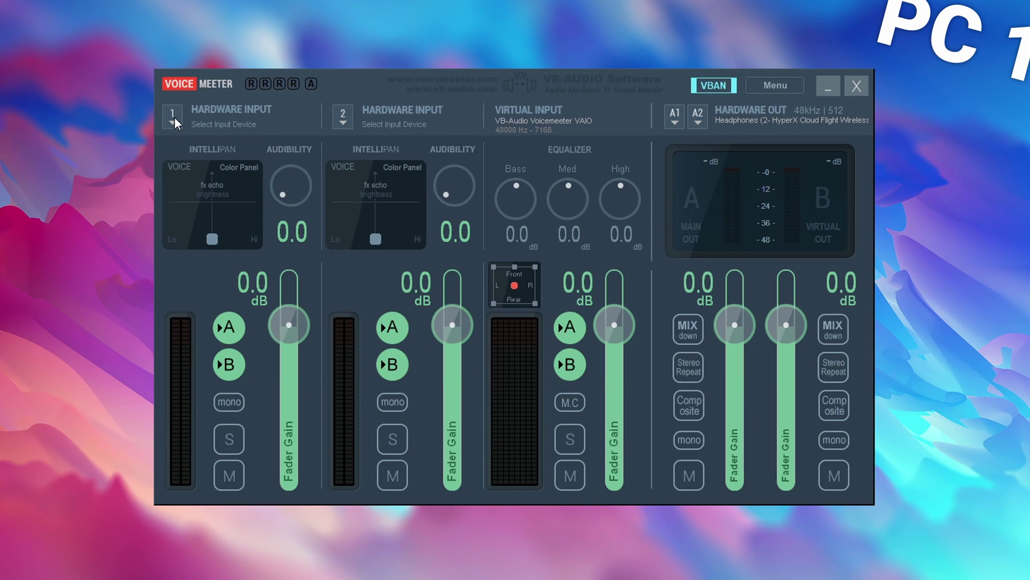
# Assign the WDM Yeti Stereo Microphone to hardware input 1 and take it off output A
pyautogui.click(173, 117)
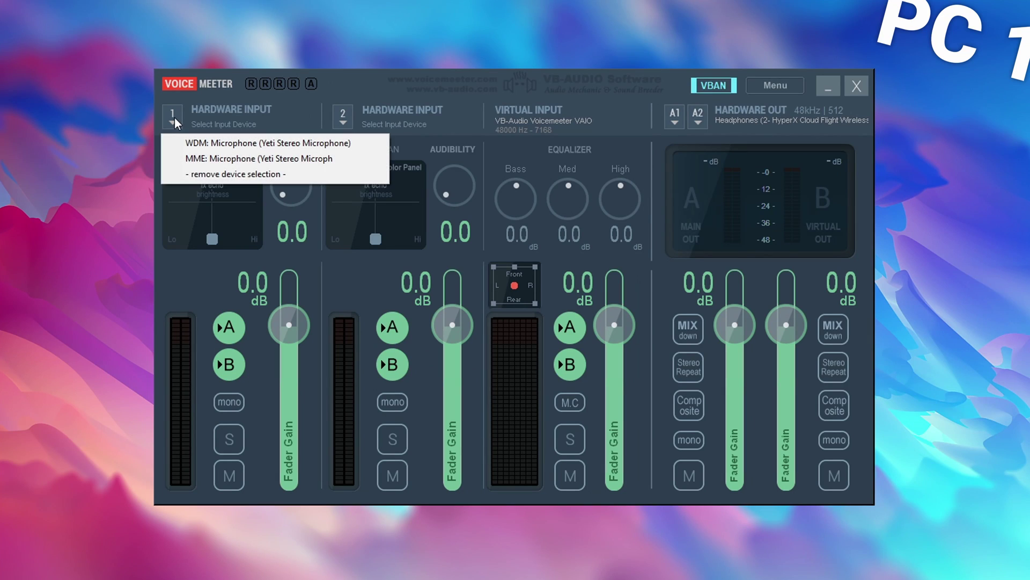
pyautogui.click(183, 143)
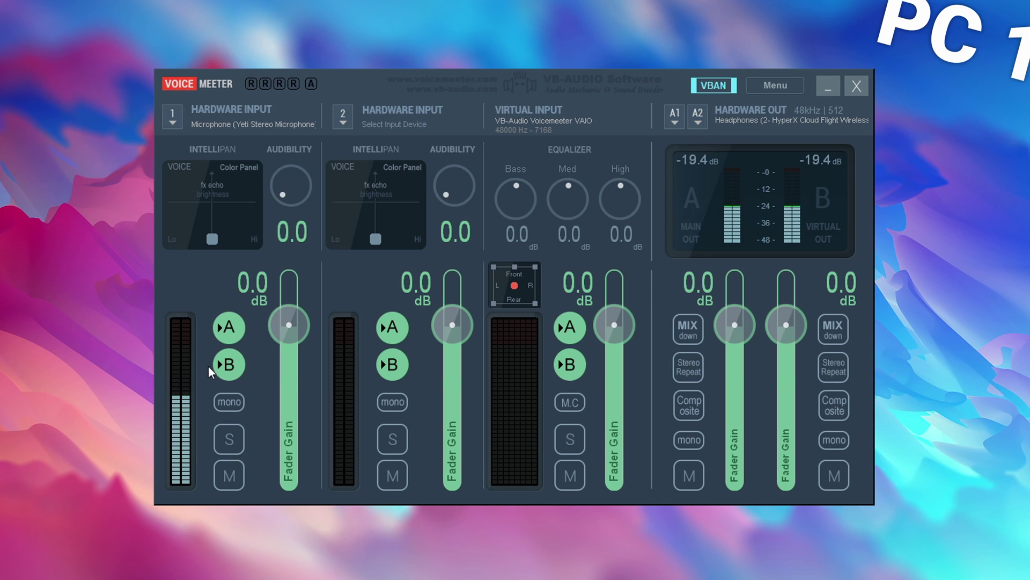
pyautogui.click(223, 334)
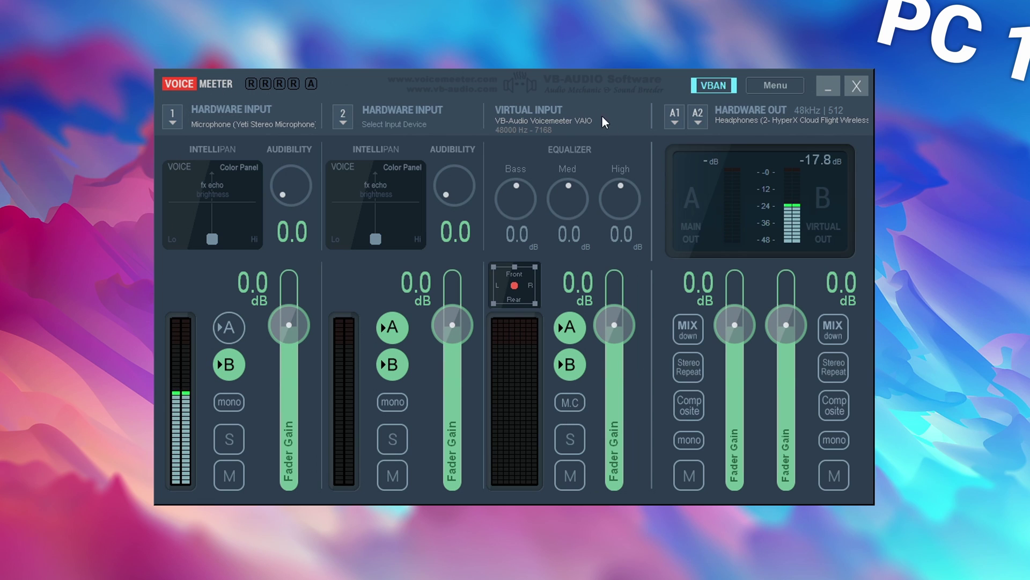
# Remove the virtual input from bus B, keep the microphone off A, and open VBAN settings
pyautogui.click(578, 372)
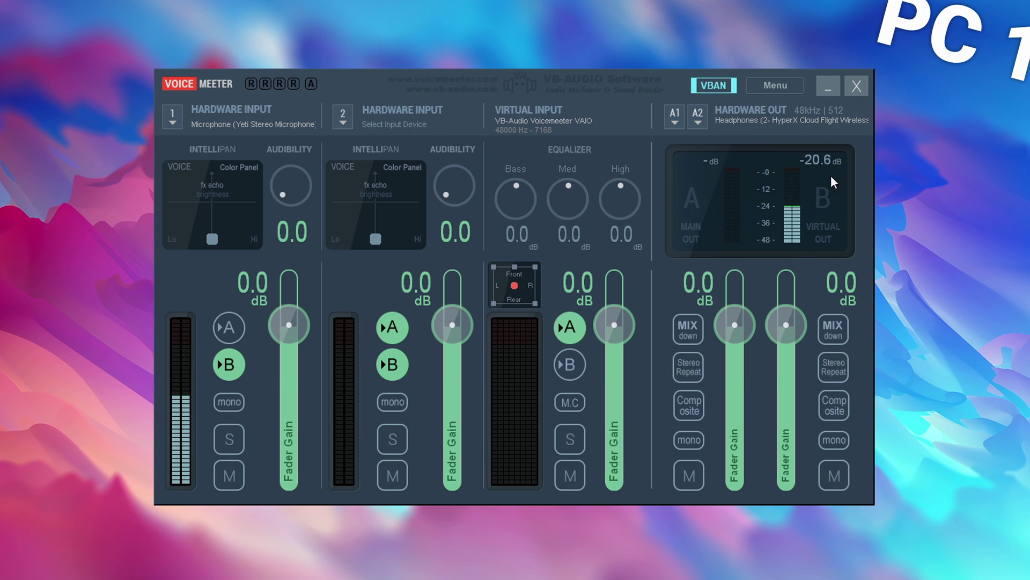
pyautogui.click(231, 328)
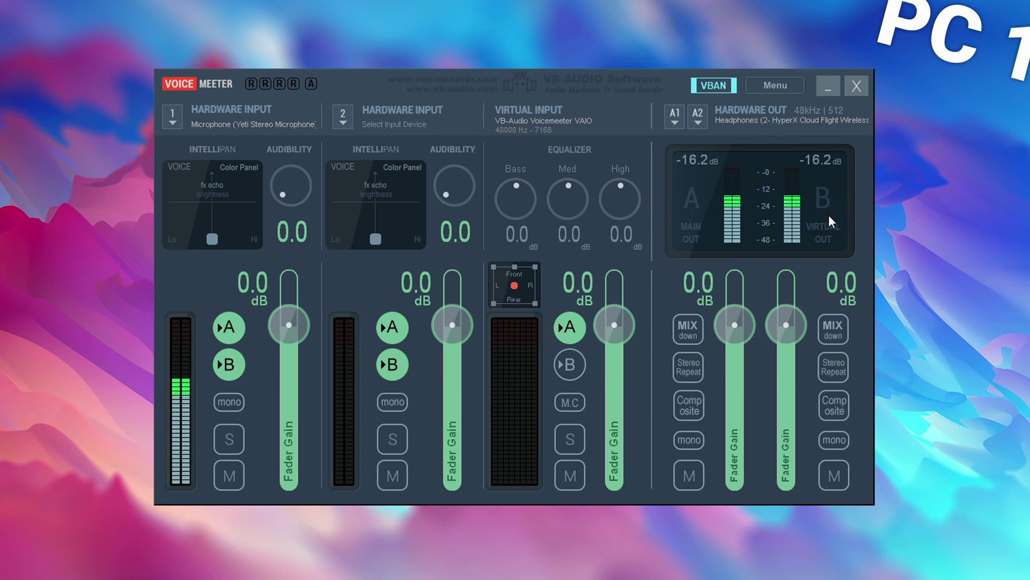
pyautogui.click(229, 327)
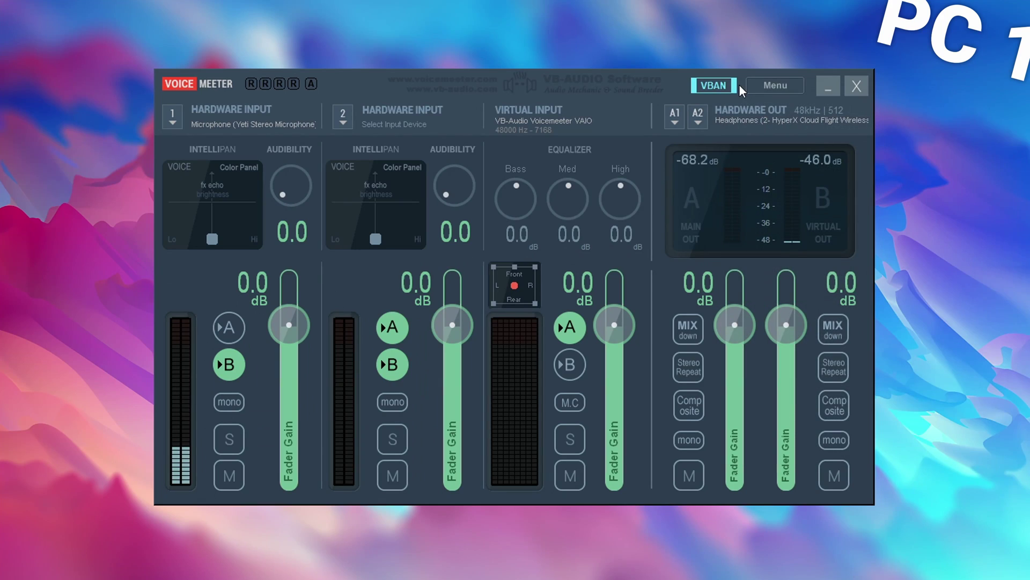
pyautogui.click(301, 278)
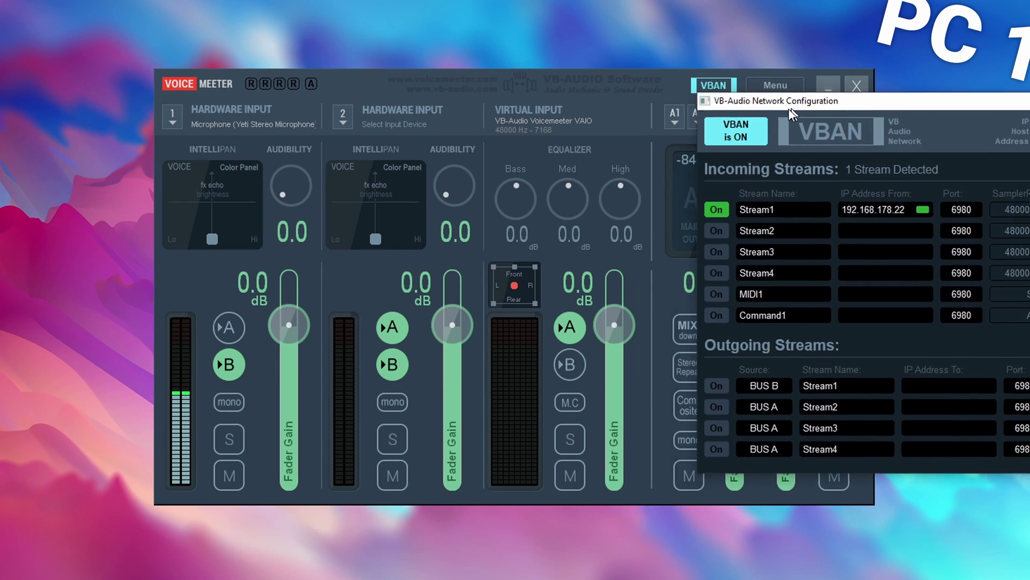
# Set outgoing VBAN Stream1 to send bus B to IP 192.168.178.22
pyautogui.moveTo(323, 264); pyautogui.dragTo(175, 297)
pyautogui.moveTo(271, 153); pyautogui.dragTo(254, 113)
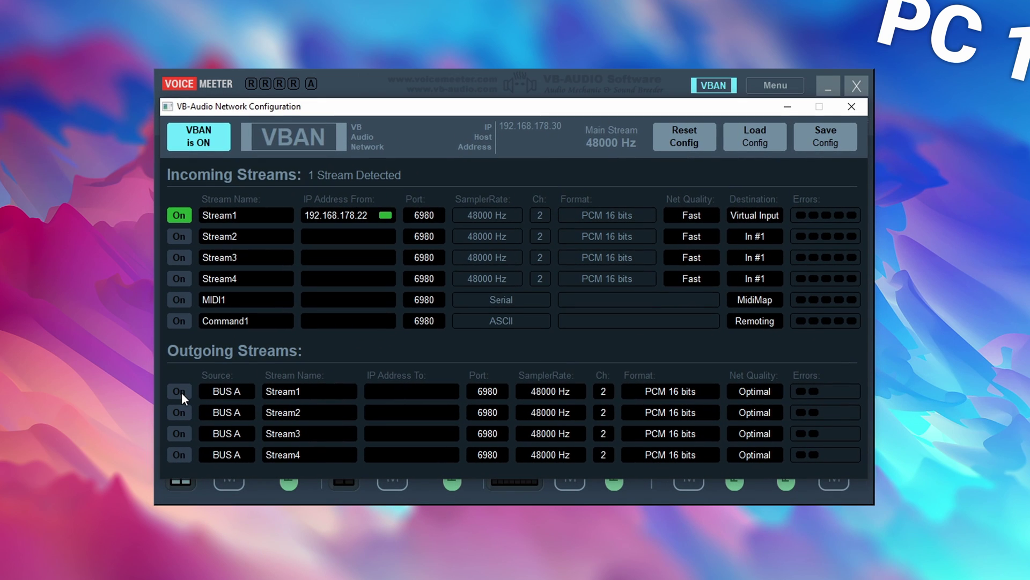
pyautogui.moveTo(191, 110); pyautogui.dragTo(346, 118)
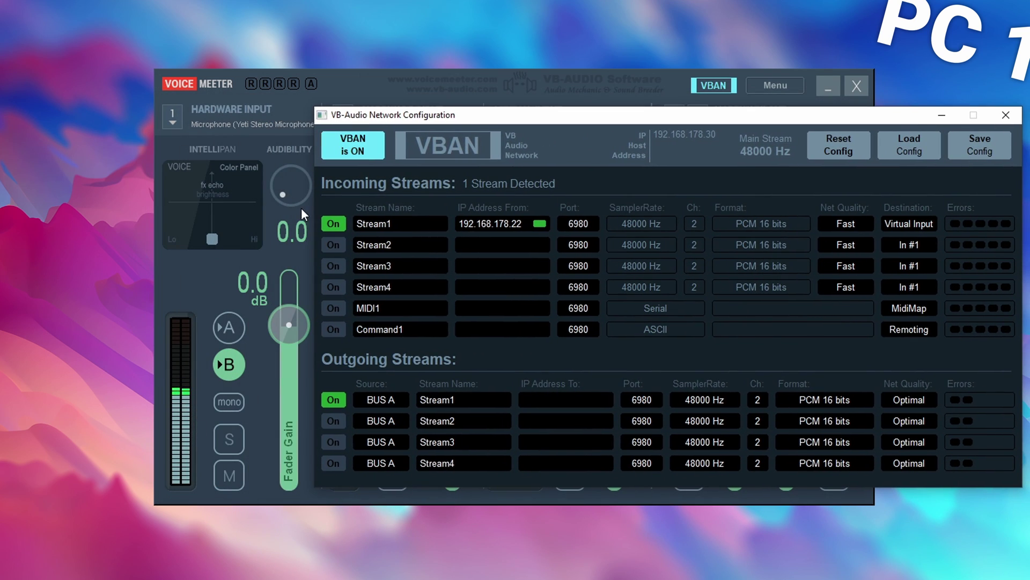
pyautogui.click(388, 401)
pyautogui.click(423, 428)
pyautogui.click(536, 400)
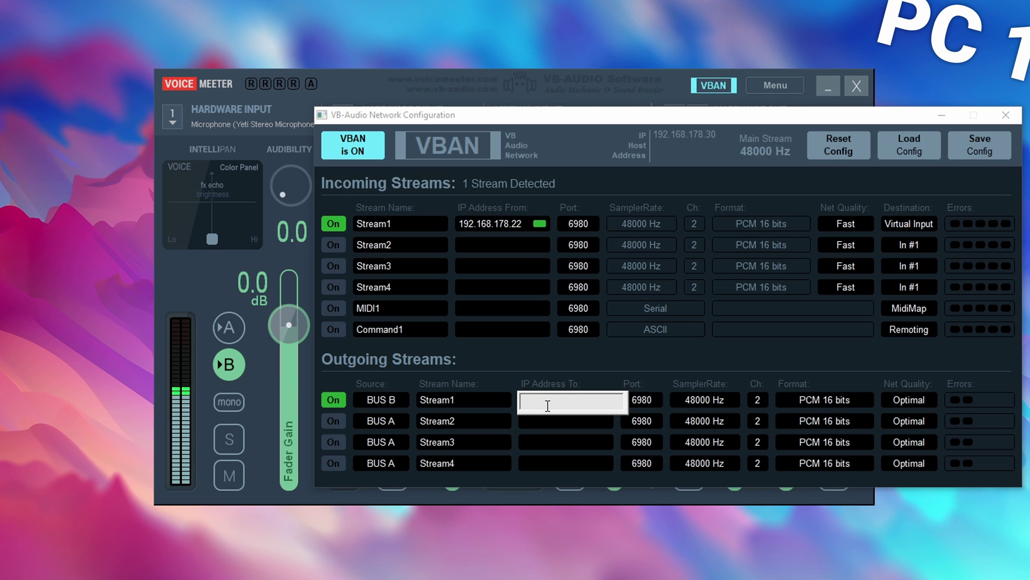
pyautogui.write('192.168.178.22')
pyautogui.press('Return')
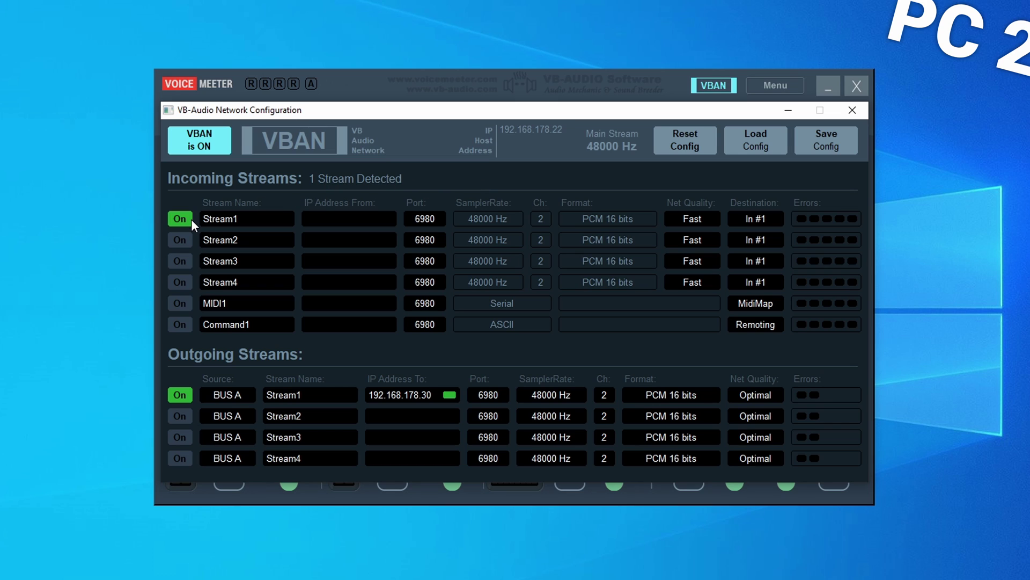
# Accept incoming Stream1 from IP 192.168.178.30 and check its destination input
pyautogui.click(338, 221)
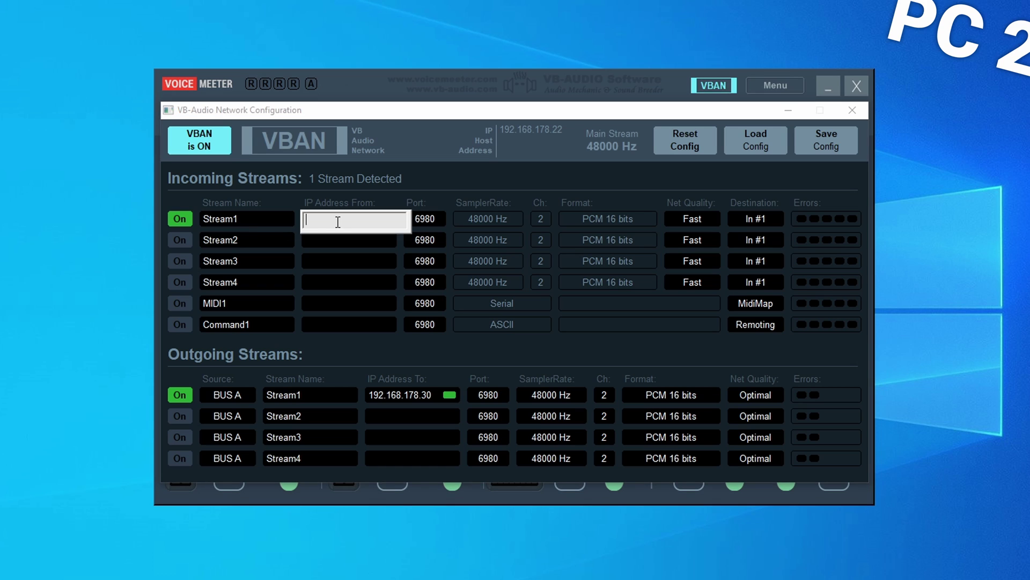
pyautogui.write('192.168.178.30')
pyautogui.press('Return')
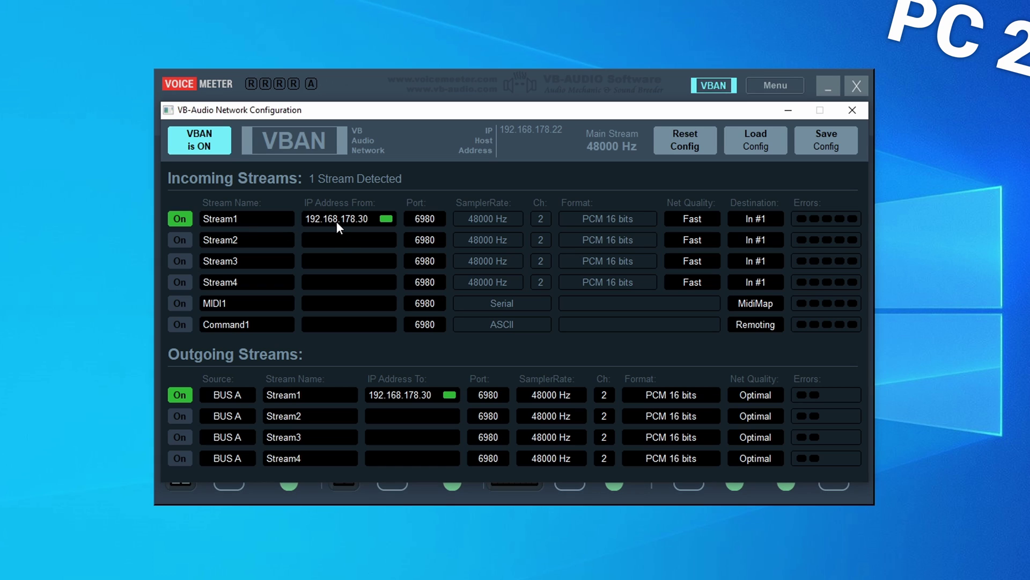
pyautogui.click(761, 220)
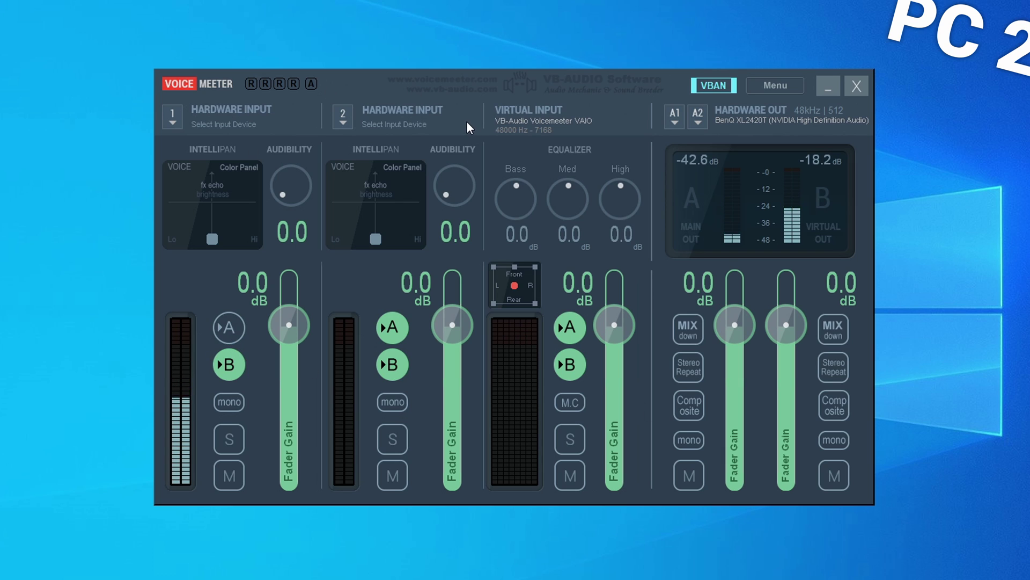
# On PC 2, keep hardware input 1 on bus B only and remove the virtual input from bus B
pyautogui.click(229, 327)
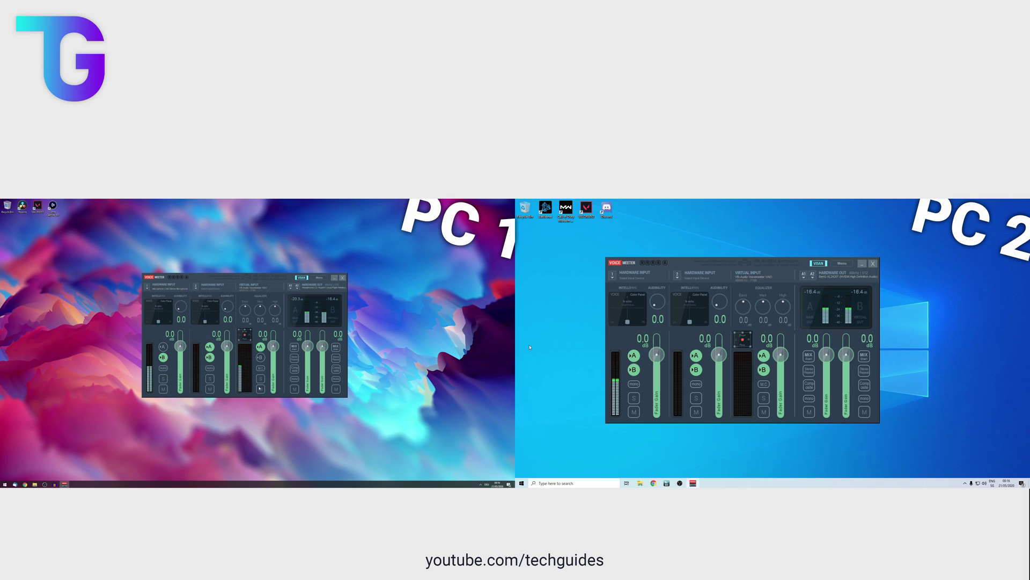
pyautogui.click(631, 357)
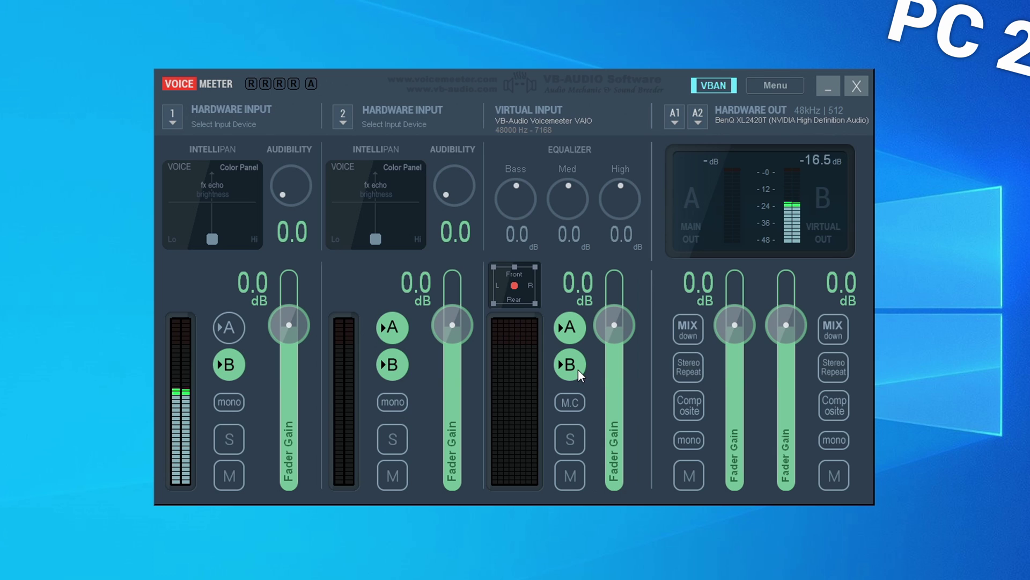
pyautogui.click(567, 363)
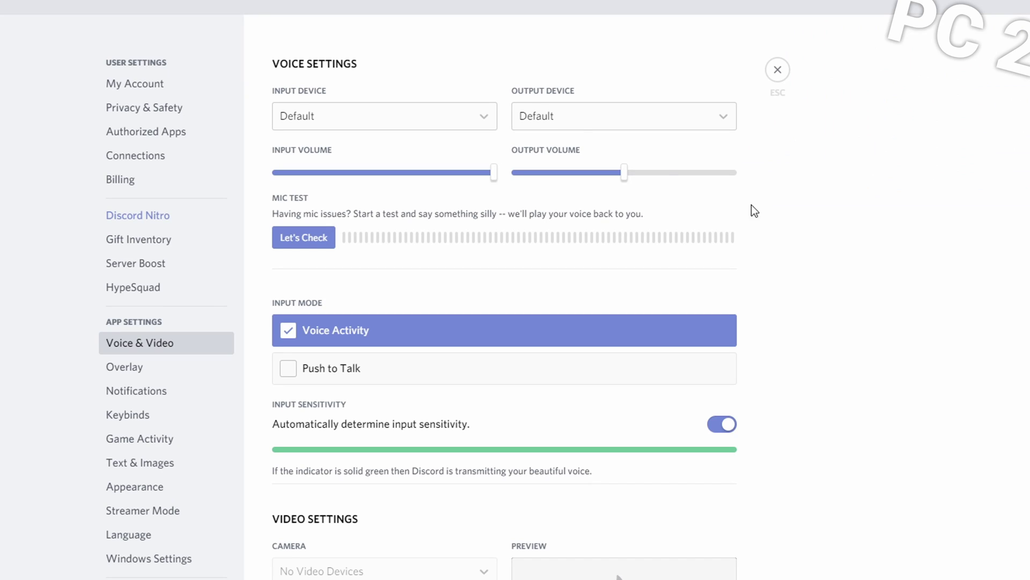
# Set Discord's input to VoiceMeeter Output and output to VoiceMeeter Input, then minimize the browser
pyautogui.click(319, 117)
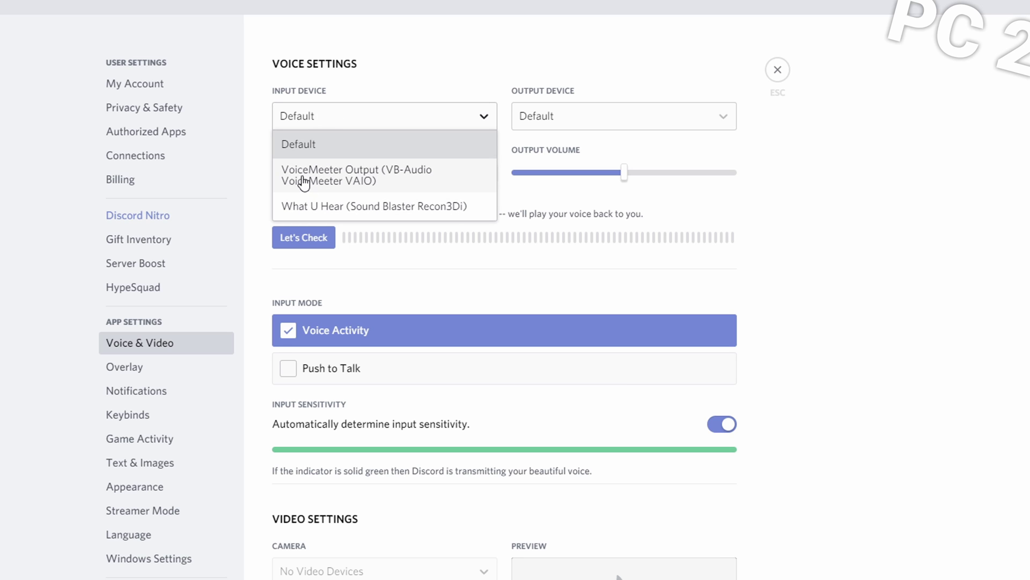
pyautogui.click(356, 180)
pyautogui.click(565, 116)
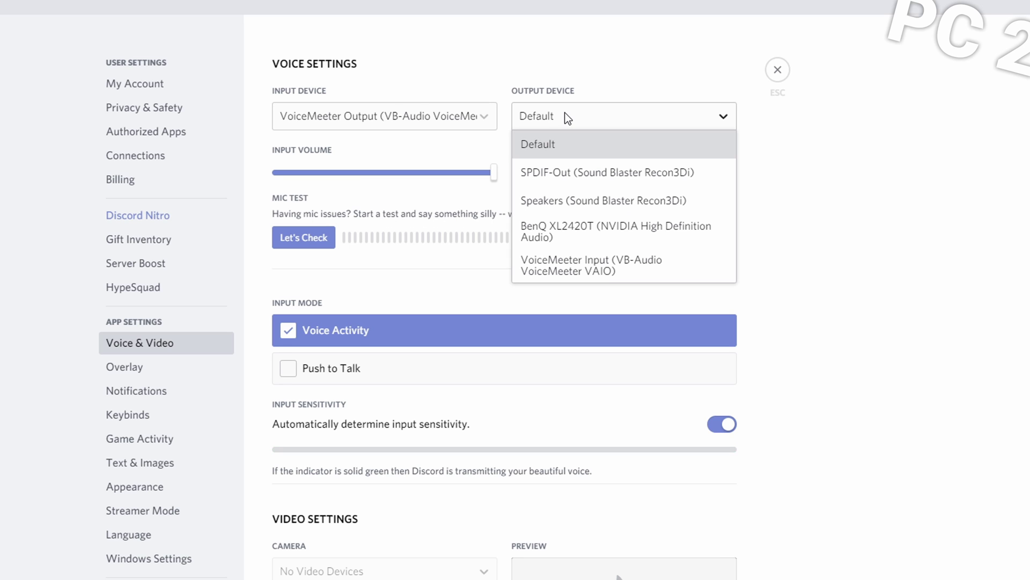
pyautogui.click(565, 271)
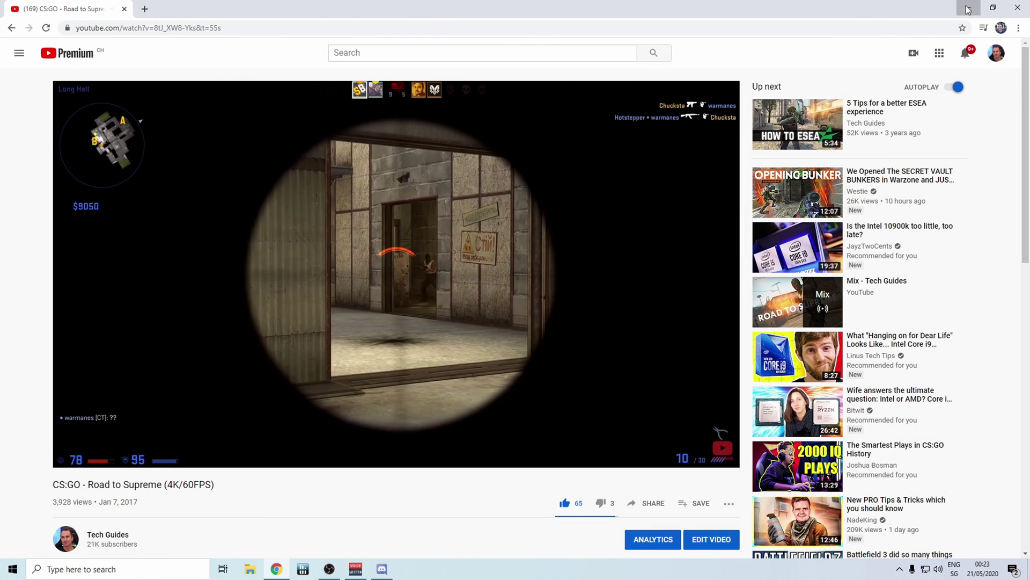
pyautogui.click(969, 7)
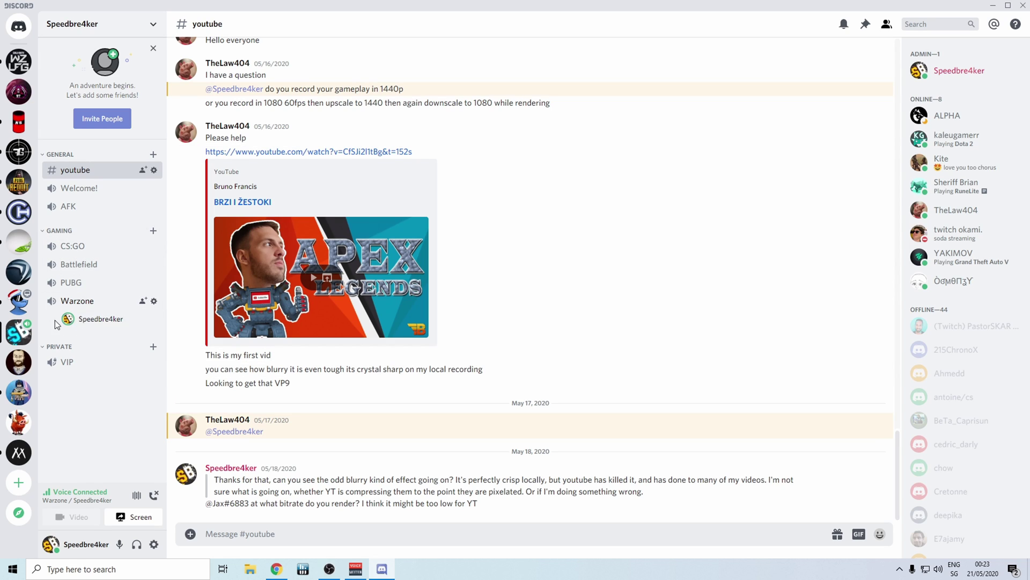